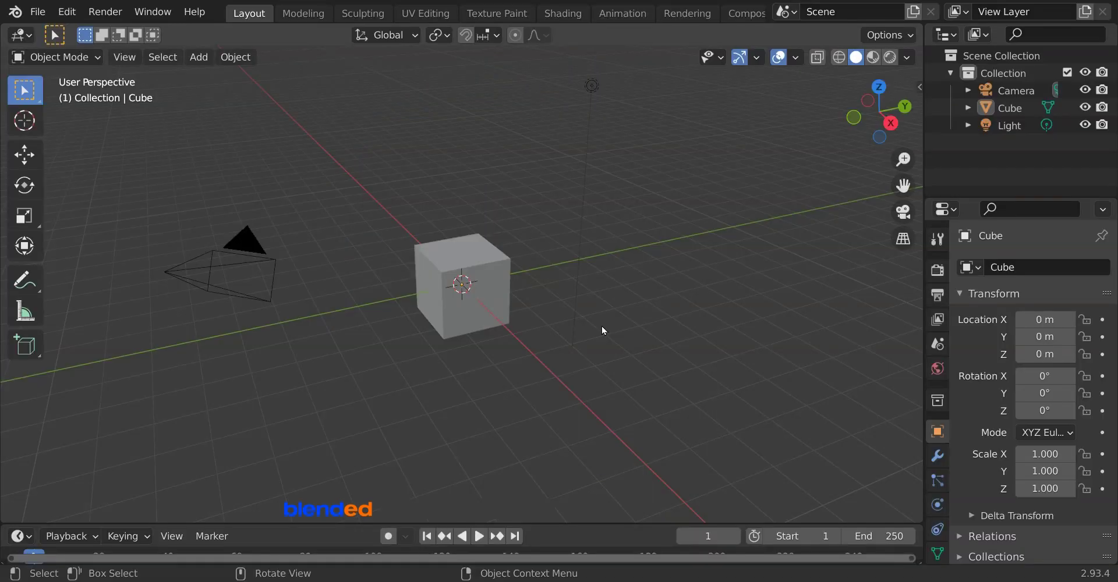
Select the default cube, zoom in on it, and enter Edit Mode.
left_click(490, 288)
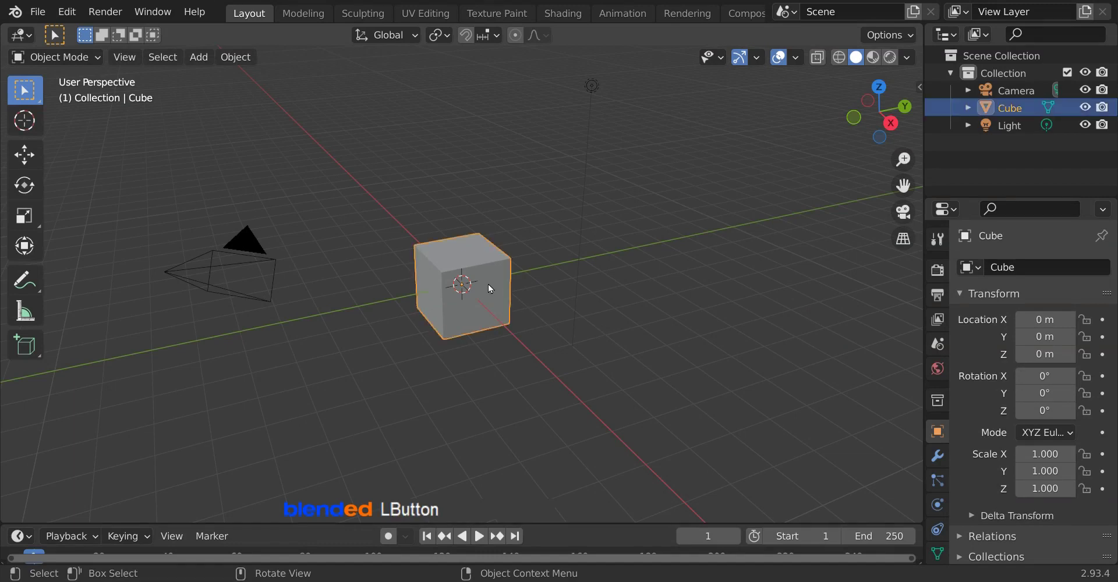
scroll(616, 349, "up", 1)
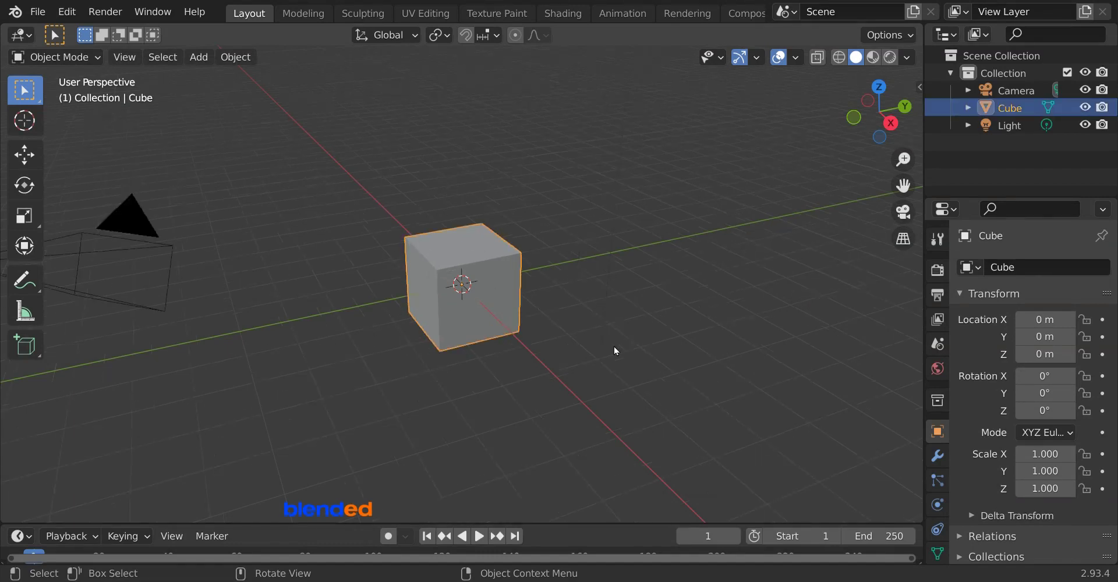
scroll(616, 348, "up", 5)
key("Tab")
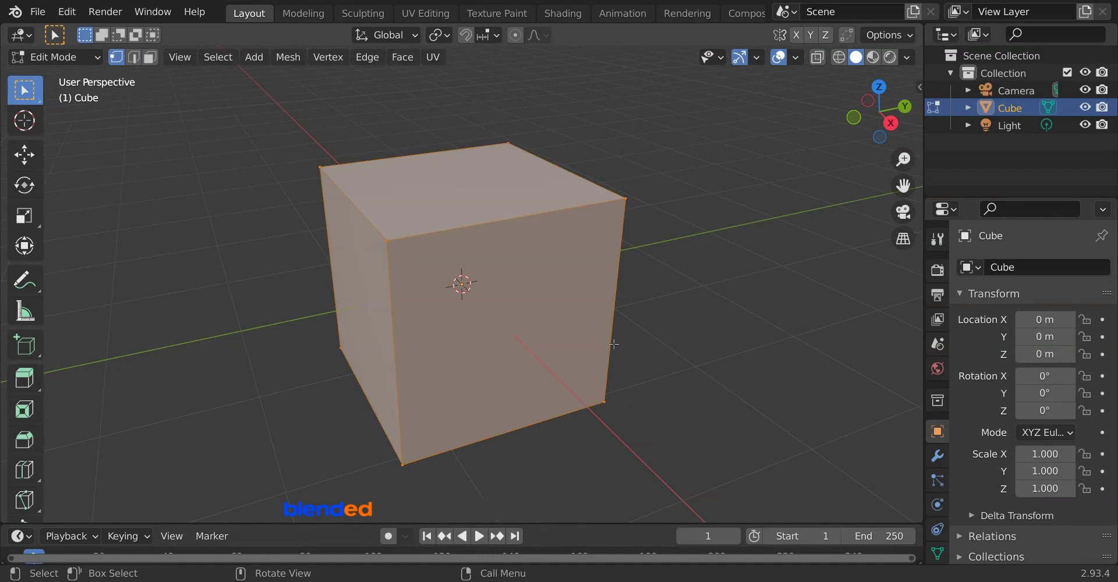
Subdivide the whole cube mesh with 6 cuts and 0.1 smoothness.
right_click(614, 345)
left_click(585, 198)
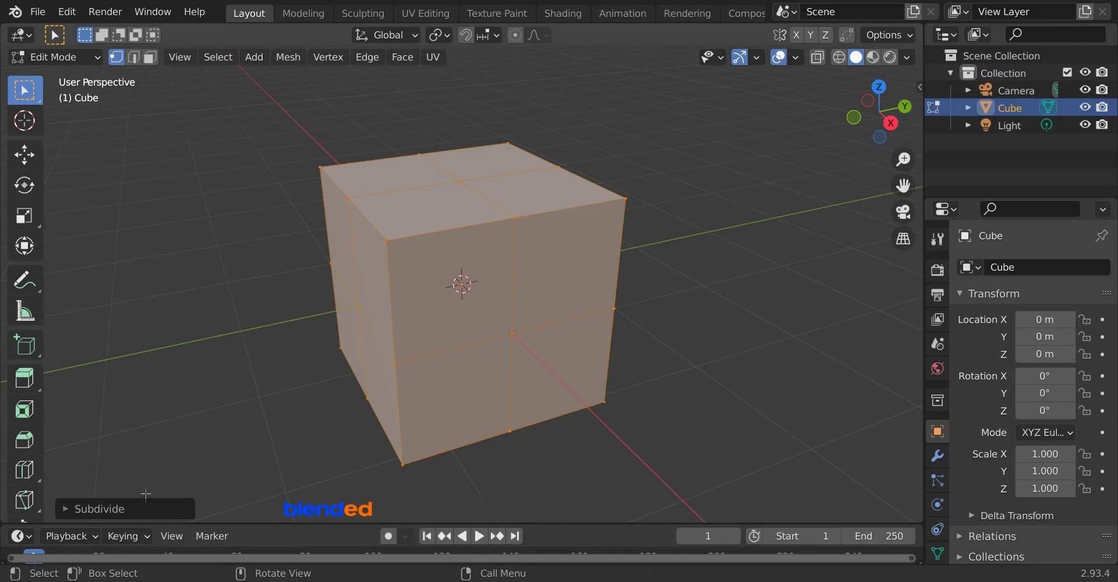
left_click(144, 509)
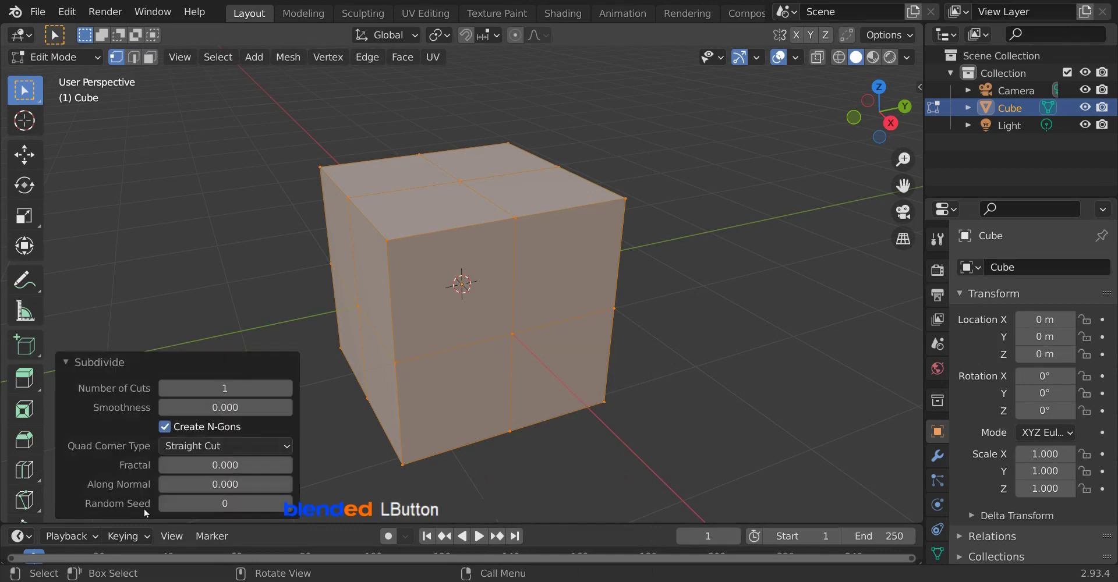
left_click(288, 387)
left_click(289, 387)
left_click(288, 387)
left_click(238, 410)
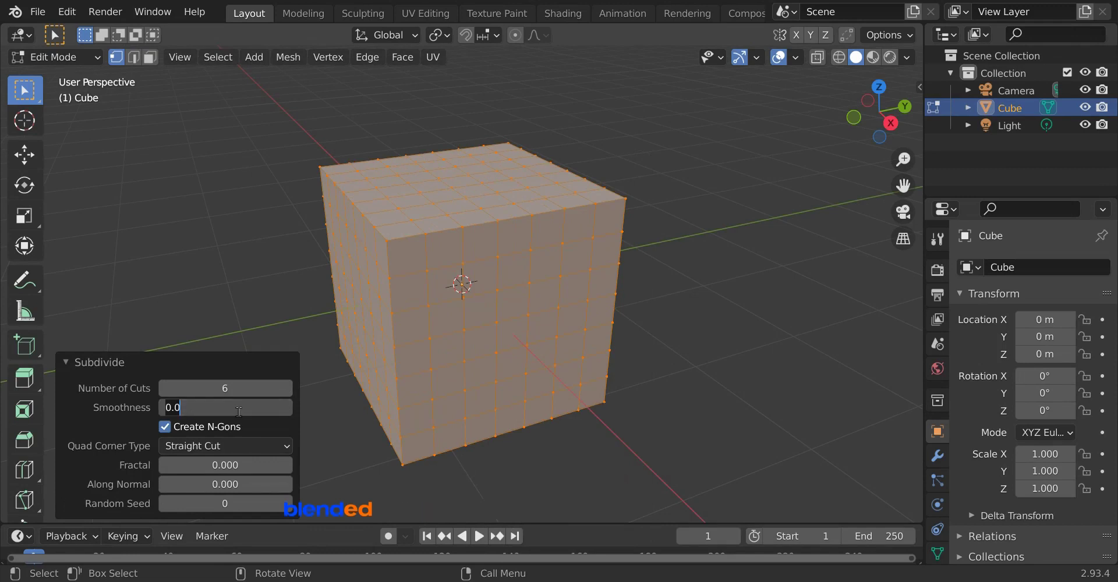
type("0.1")
key("KP_Enter")
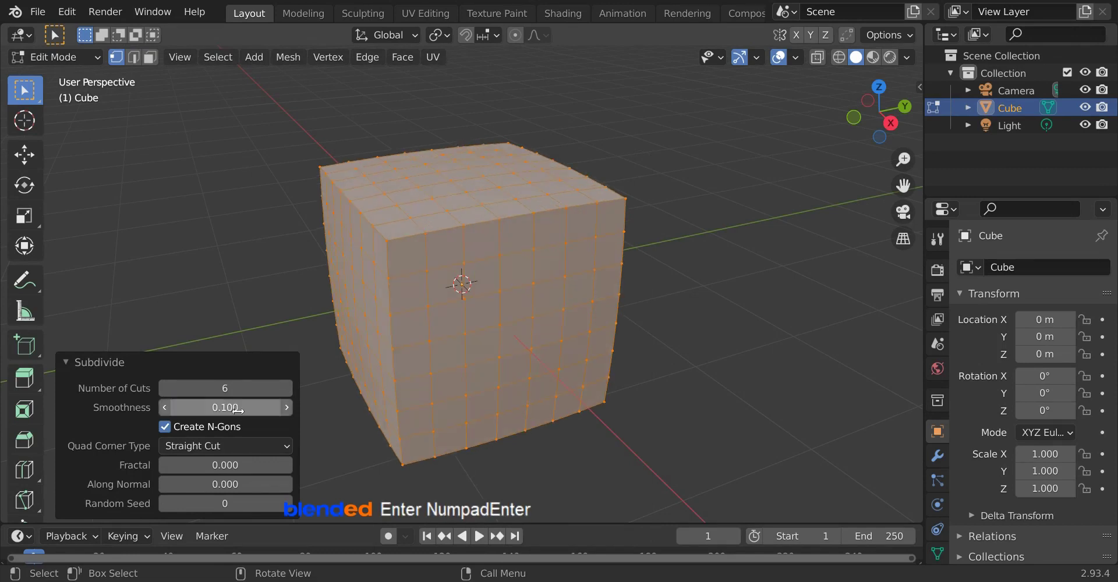
left_click(186, 363)
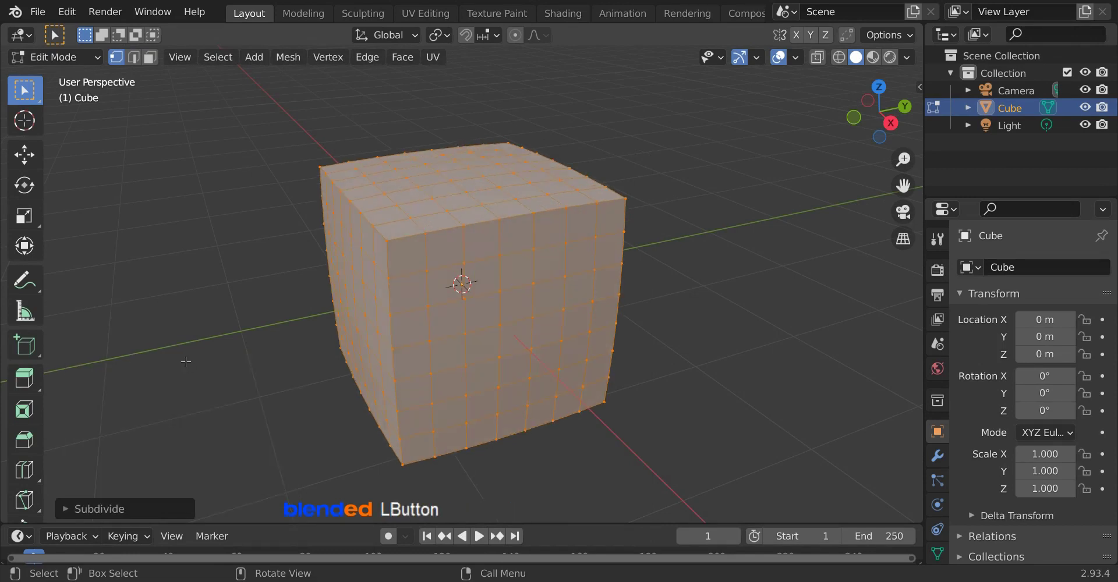
Add a Subdivision Surface modifier at viewport level 3 with On Cage enabled.
left_click(937, 456)
left_click(1014, 267)
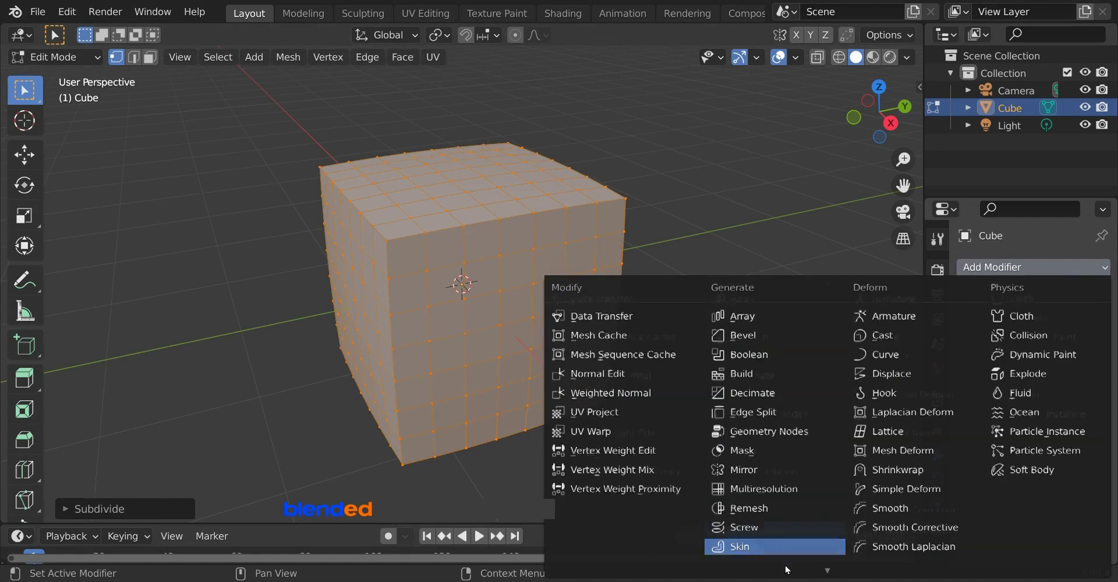
scroll(786, 565, "down", 5)
left_click(814, 487)
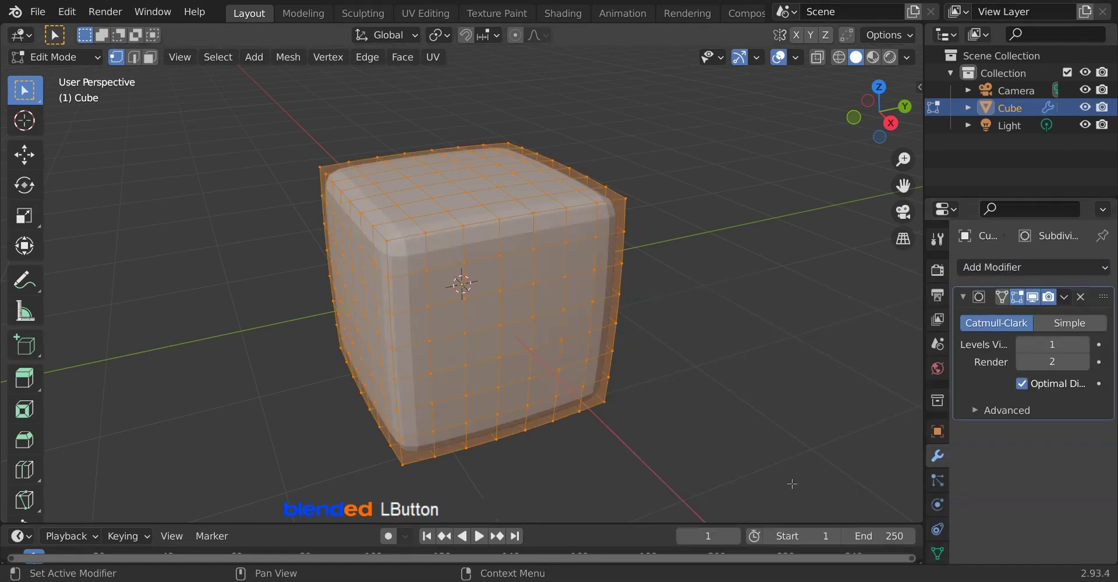
mouse_move(1053, 345)
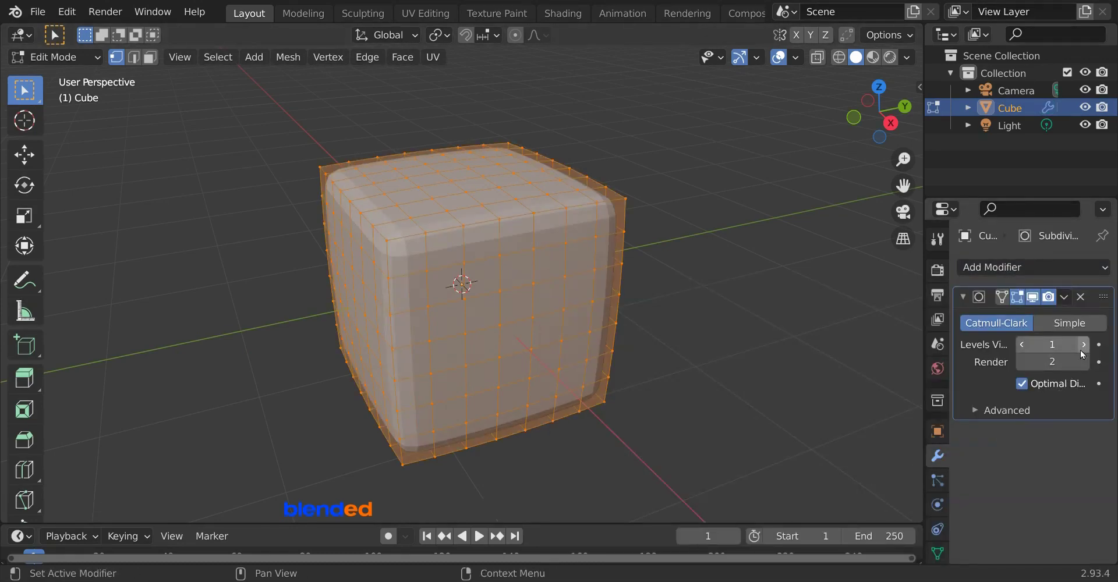
left_click(1083, 345)
left_click(1083, 345)
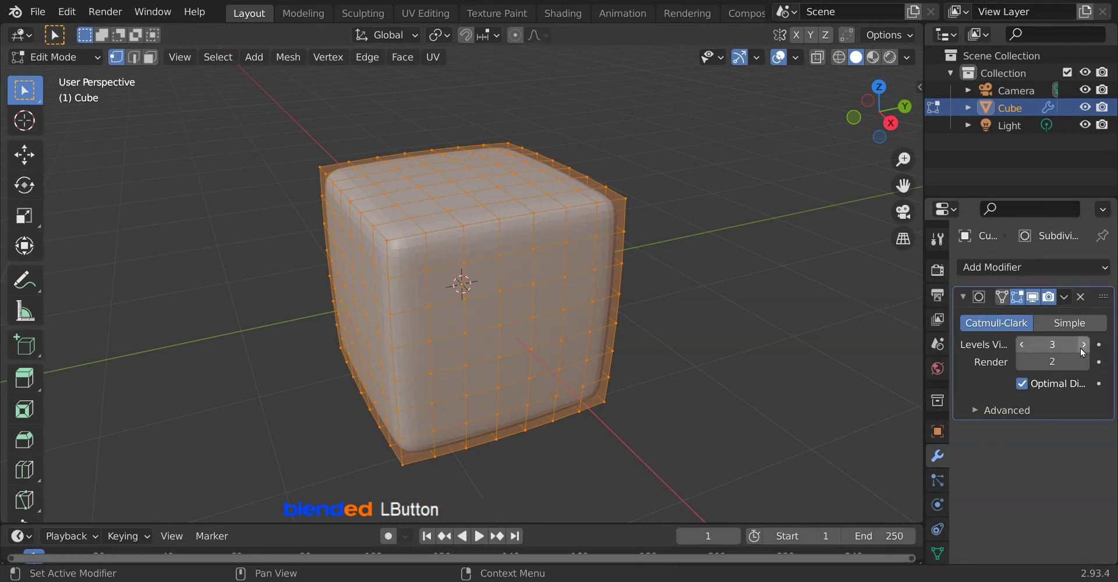
left_click(1002, 299)
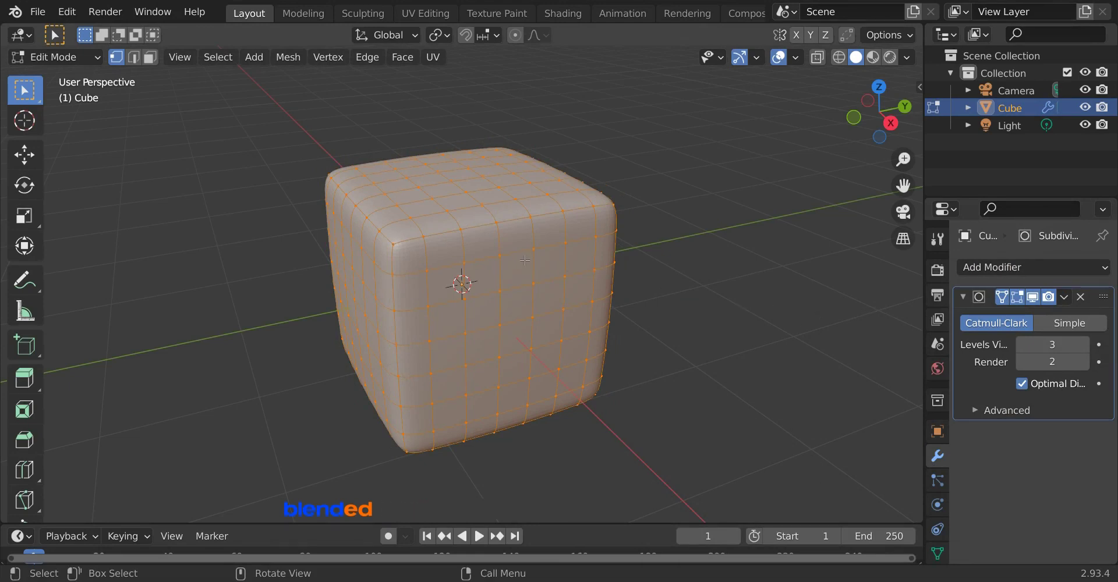
key("KP_7")
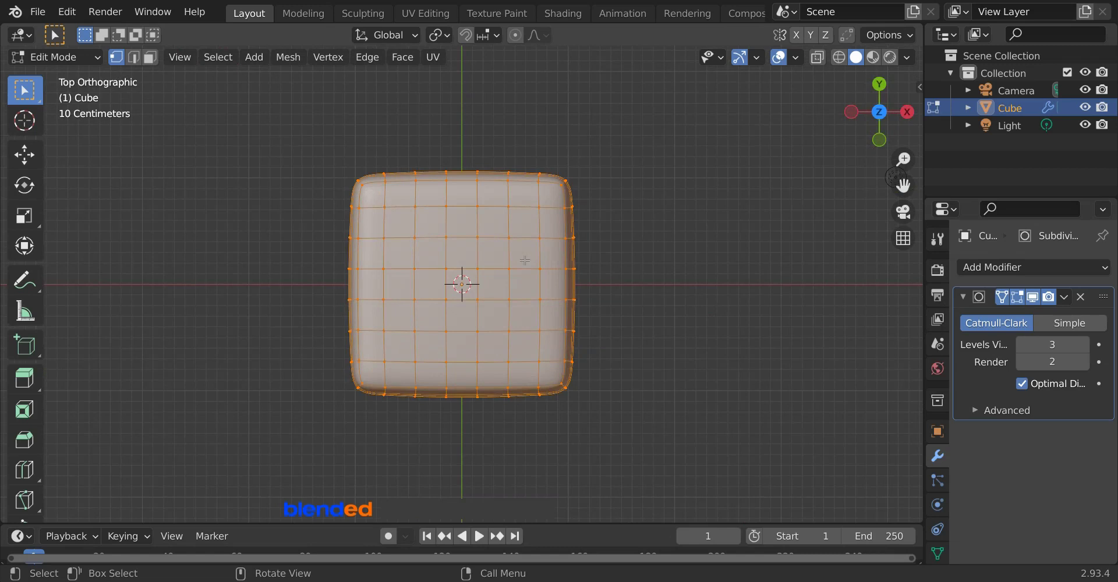
In face select mode, select six top faces in two rows of three.
left_click(152, 61)
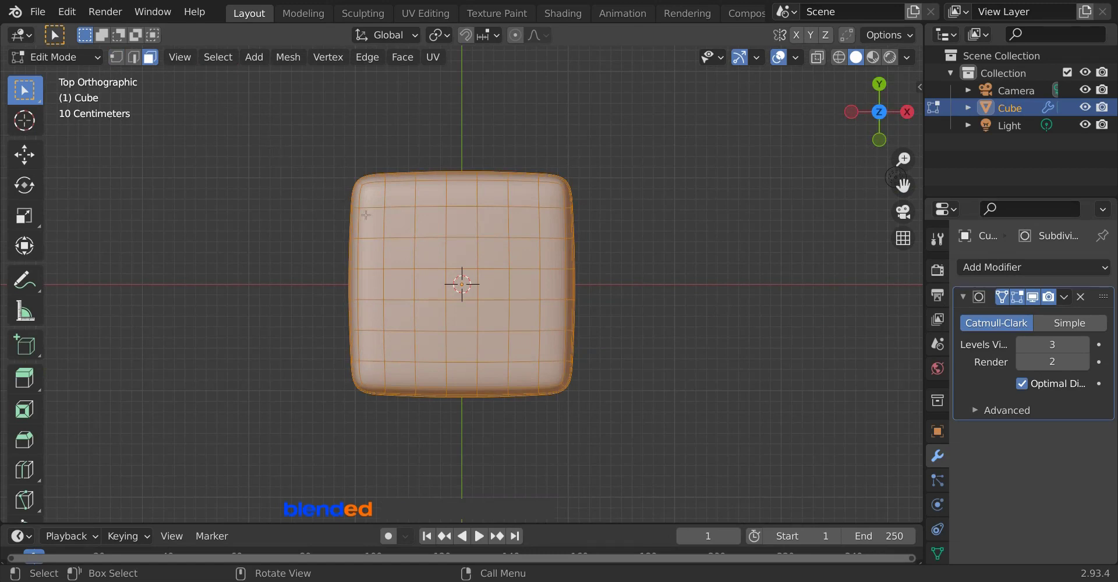
left_click(399, 257)
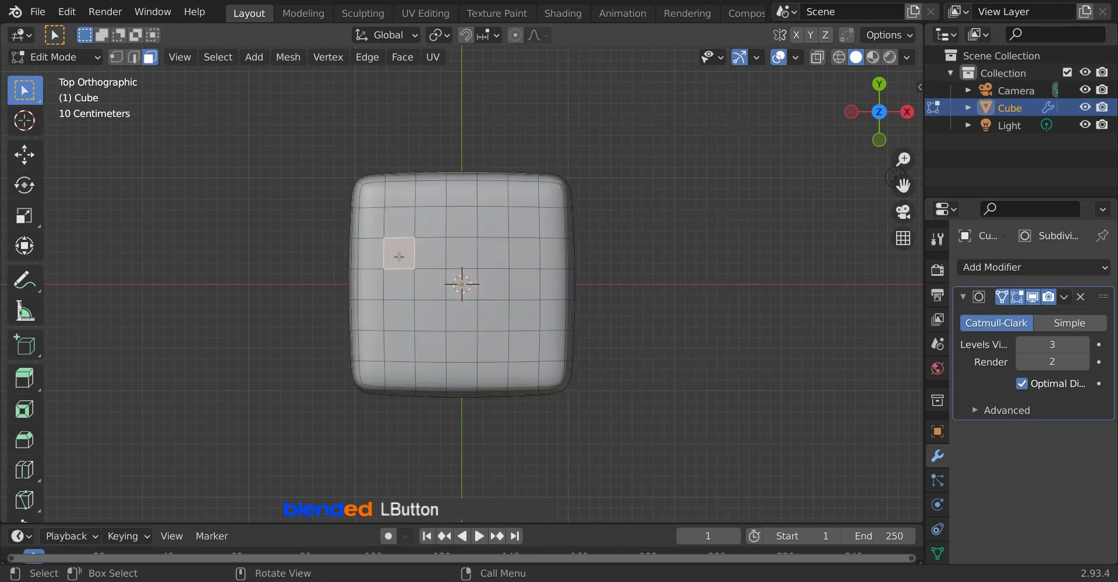
key("shift")
left_click(469, 258, "shift")
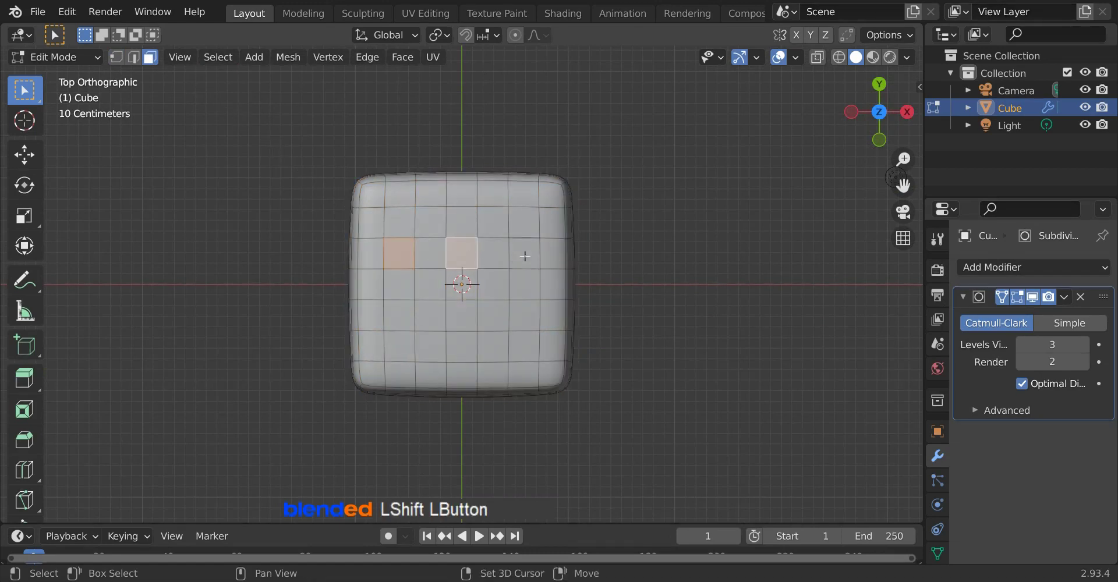
left_click(524, 256, "shift")
left_click(524, 318, "shift")
left_click(464, 320, "shift")
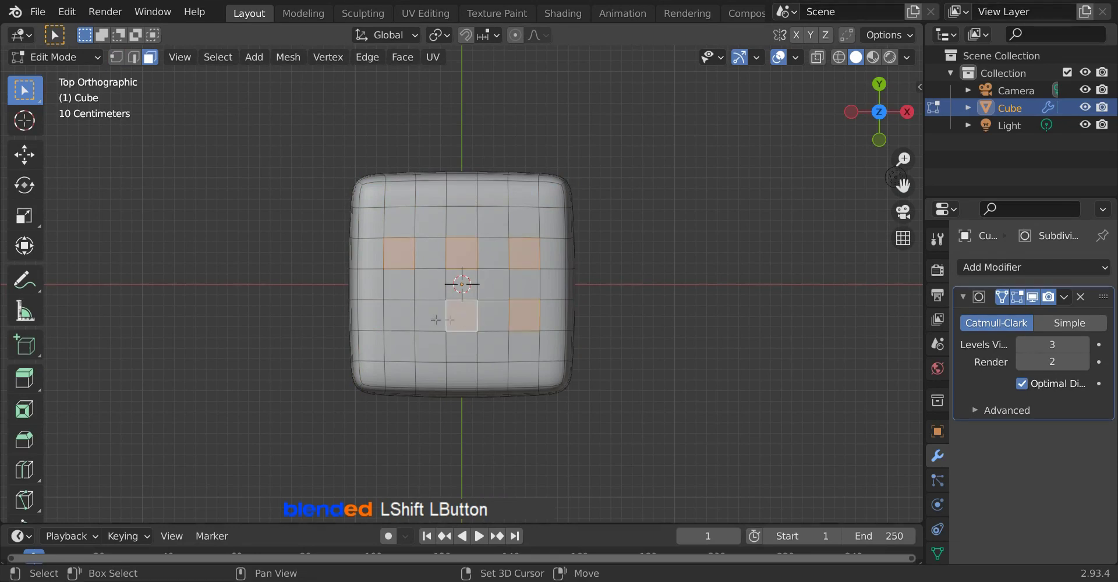
left_click(399, 319, "shift")
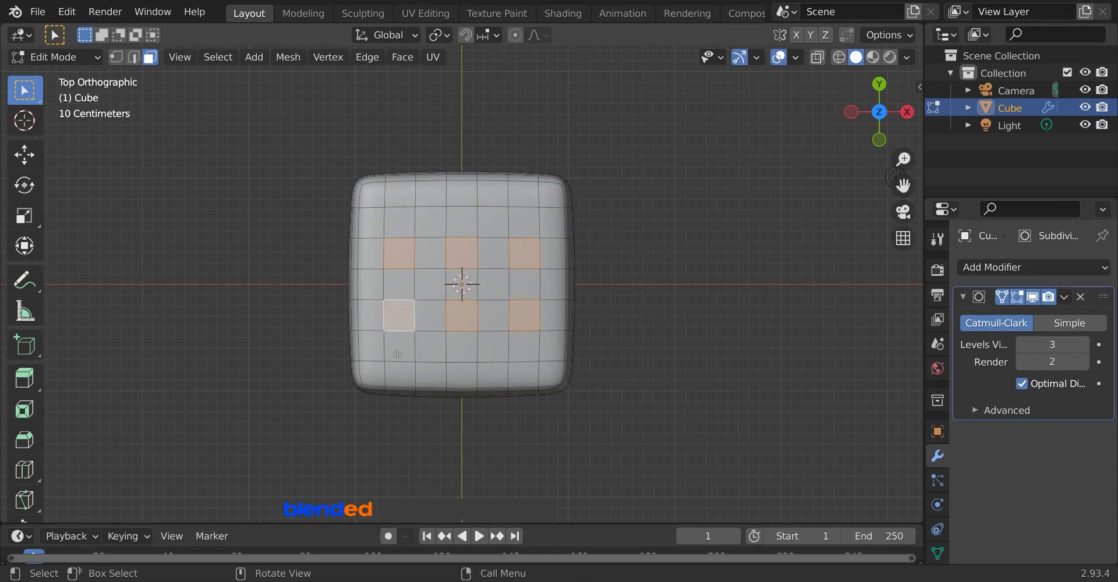
Extrude the six selected faces 0.05 inward to form pips.
key("e")
key("KP_Subtract")
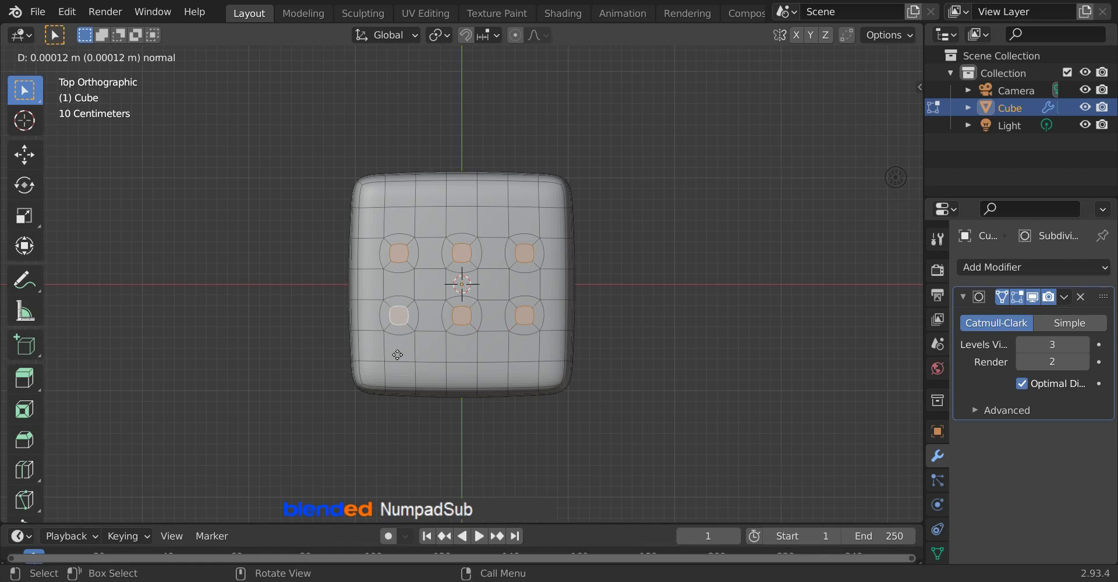
type("0.0")
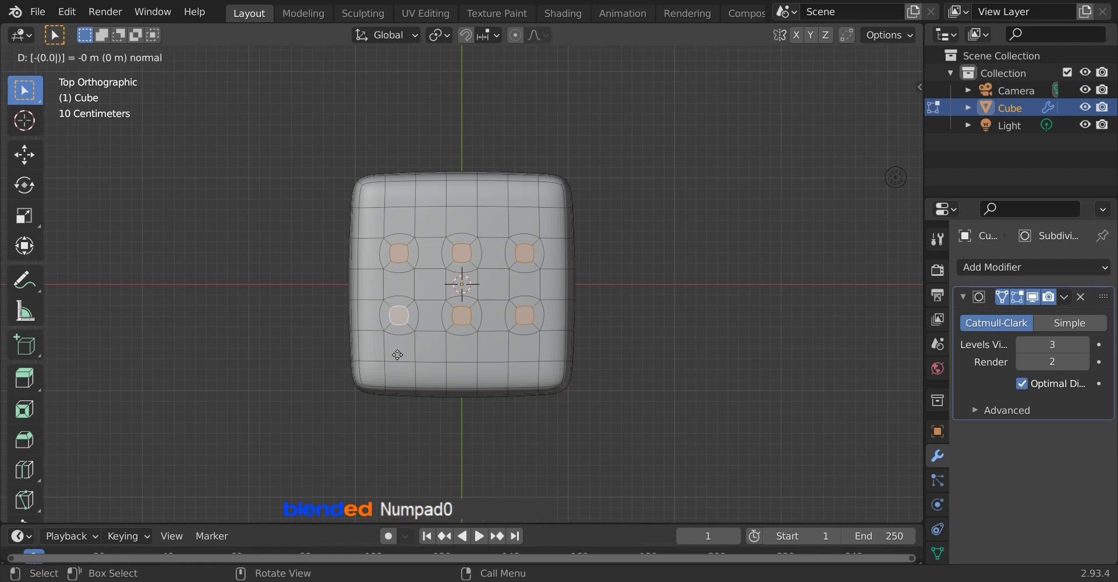
type("5")
key("KP_Enter")
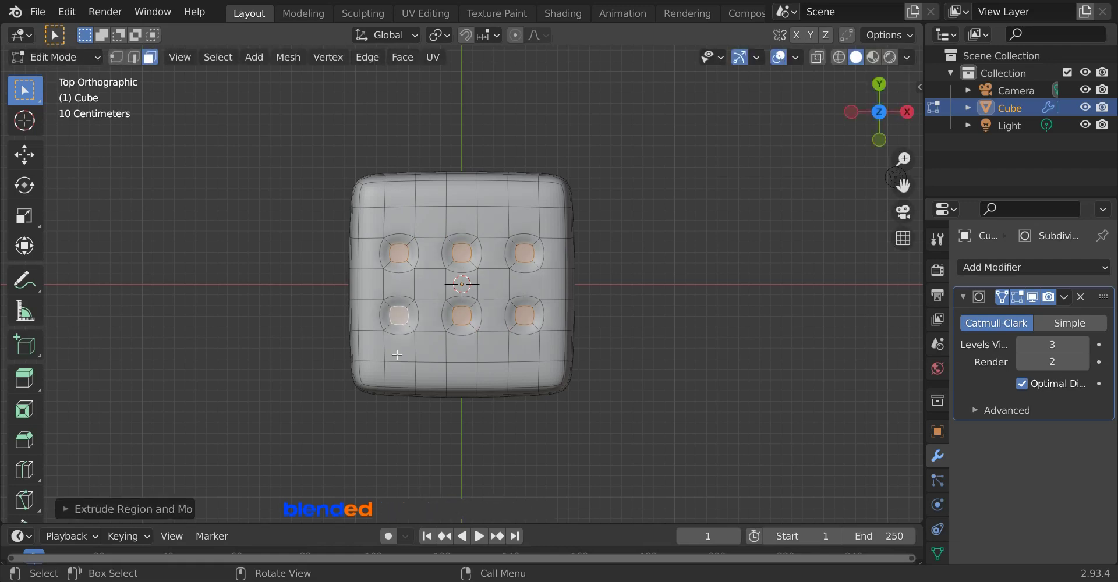
Add an unslid edge loop around the lower-left dimple.
scroll(397, 355, "up", 2)
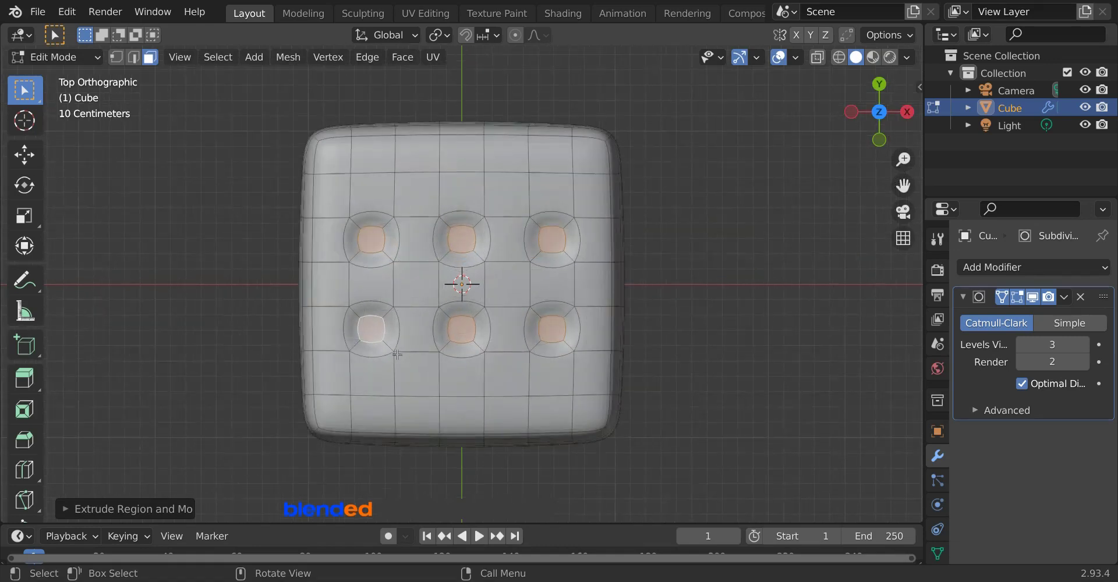
scroll(397, 355, "up", 1)
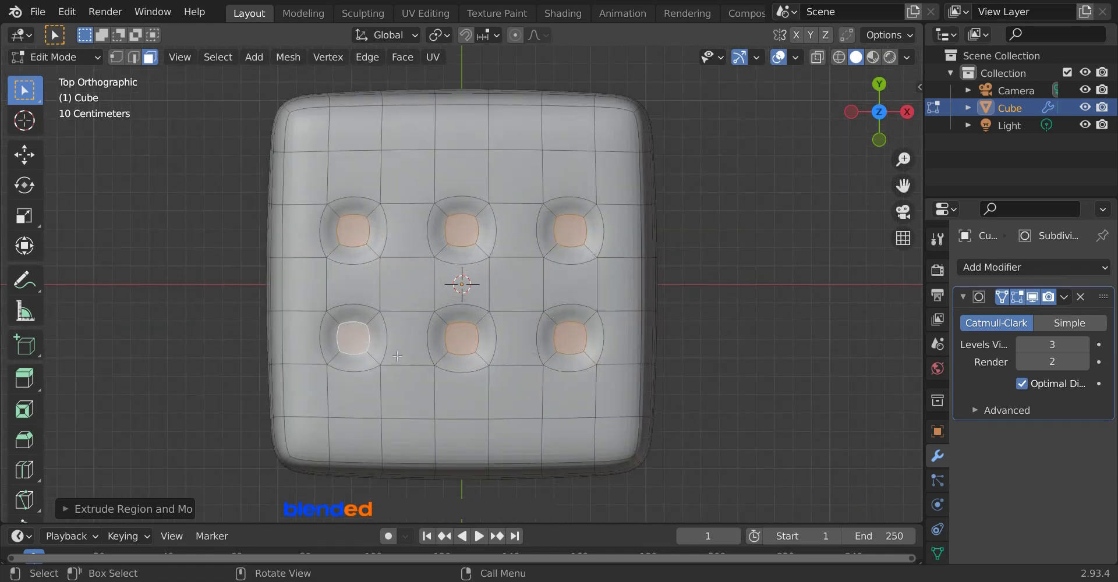
key("ctrl")
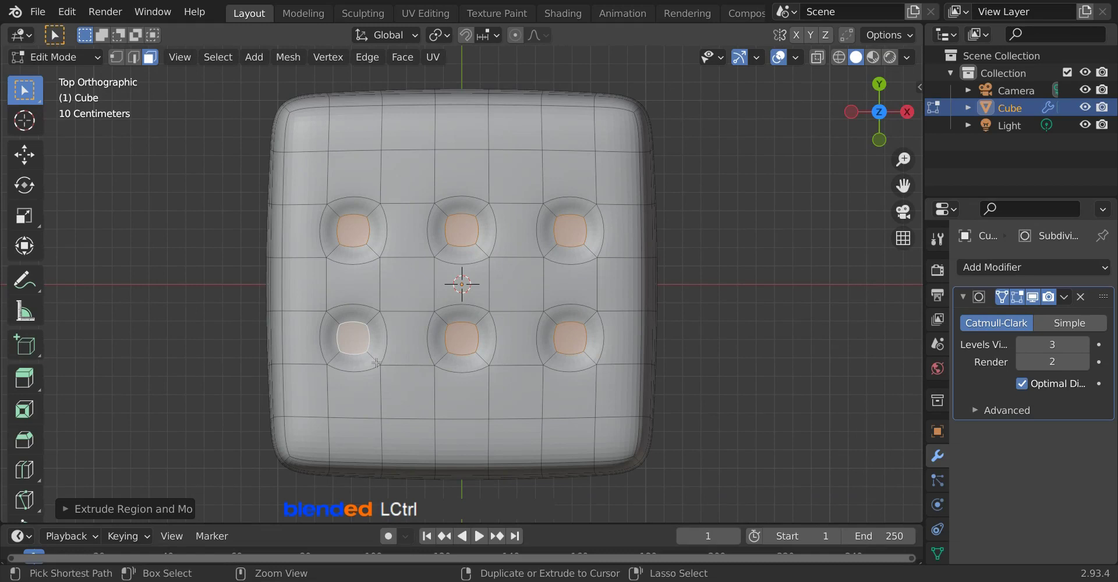
key("ctrl+r")
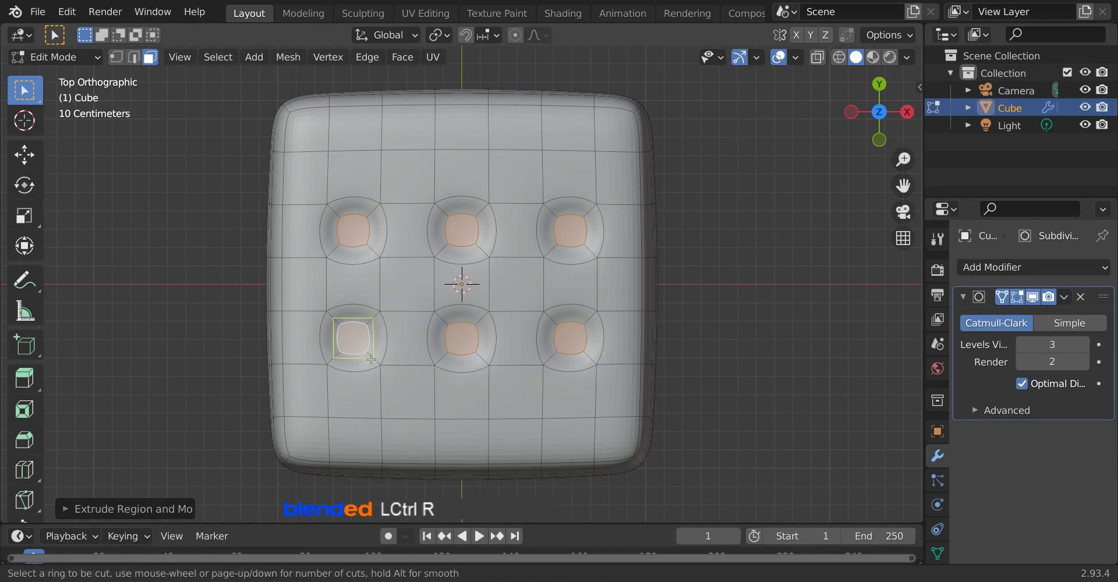
left_click(372, 359)
right_click(372, 359)
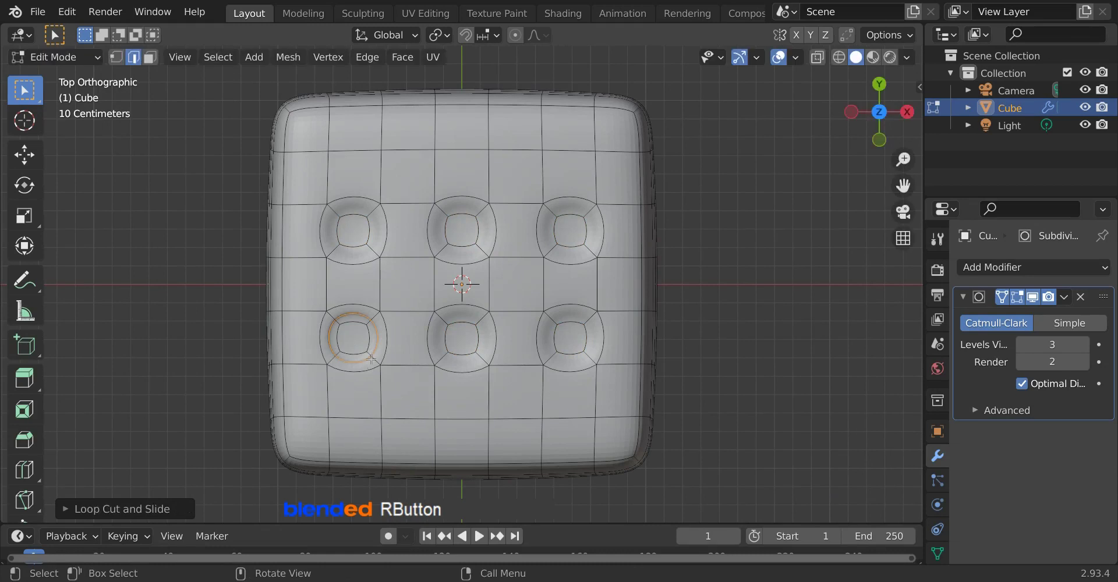
Add unslid edge loops around the upper-left and lower-middle dimples.
key("ctrl")
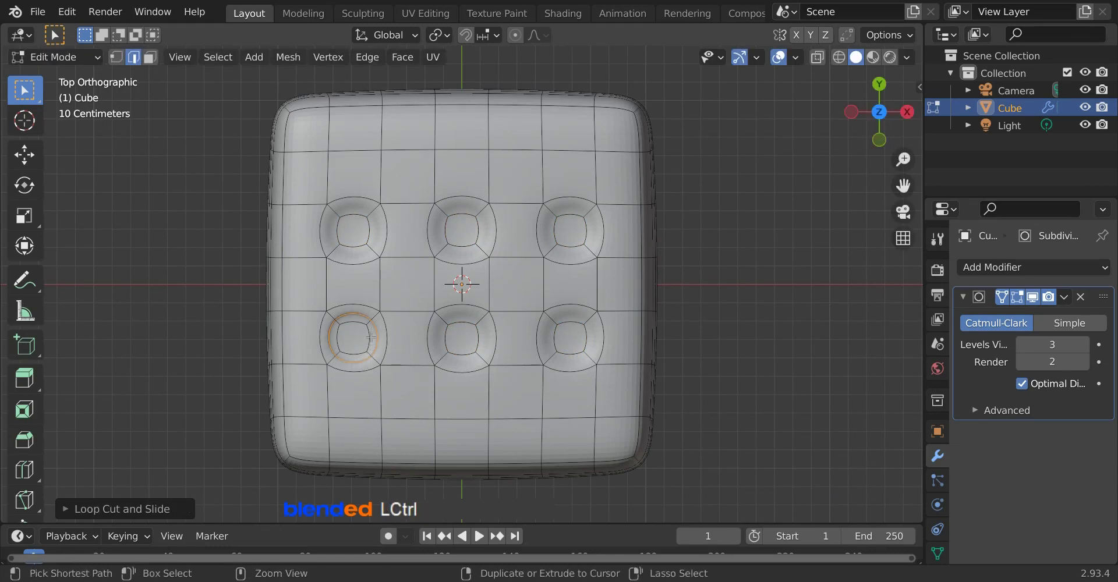
key("ctrl+r")
left_click(370, 250)
right_click(554, 252)
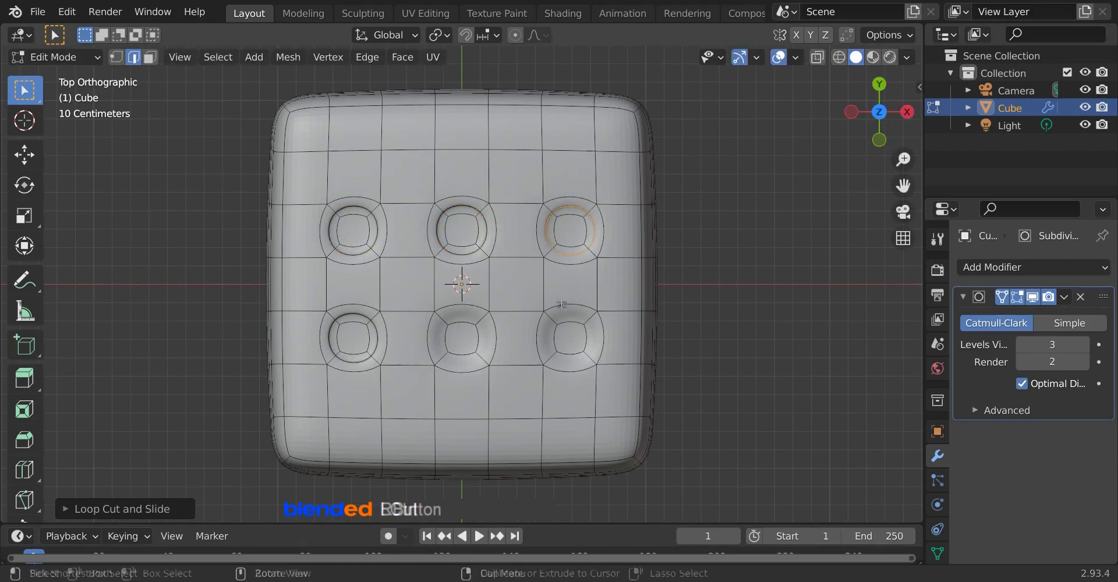
key("ctrl+r")
left_click(479, 318)
right_click(479, 319)
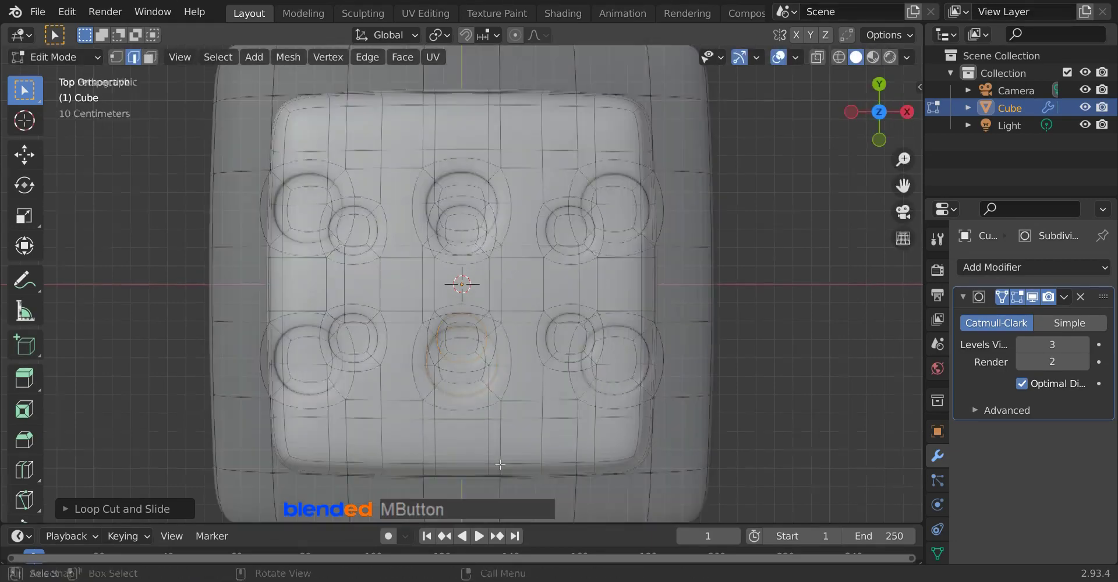
middle_click_drag(479, 319, 502, 281)
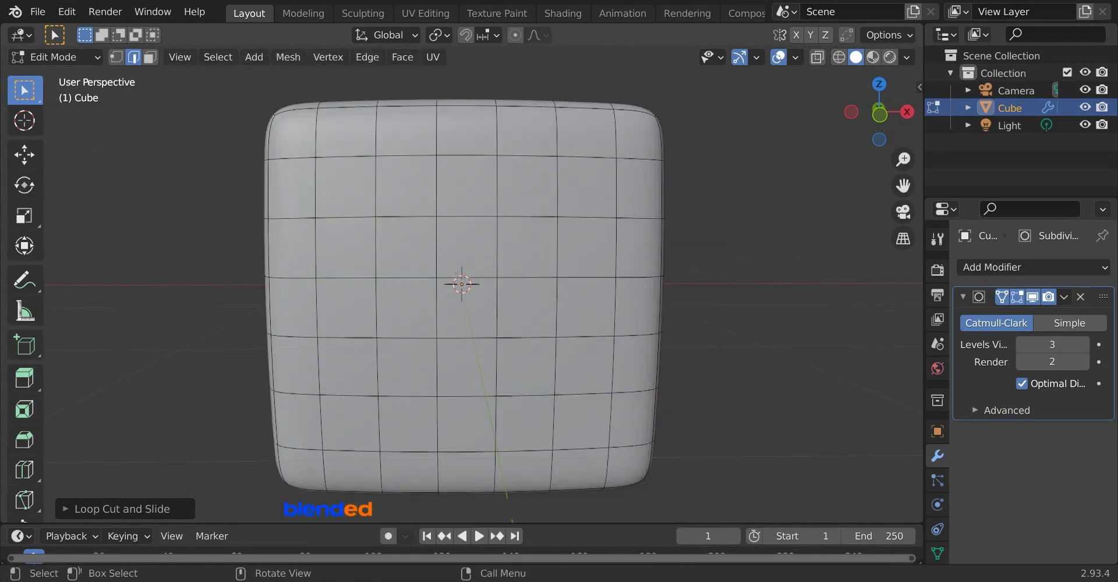
Select two faces either side of centre and extrude them 0.05 inward.
left_click(150, 58)
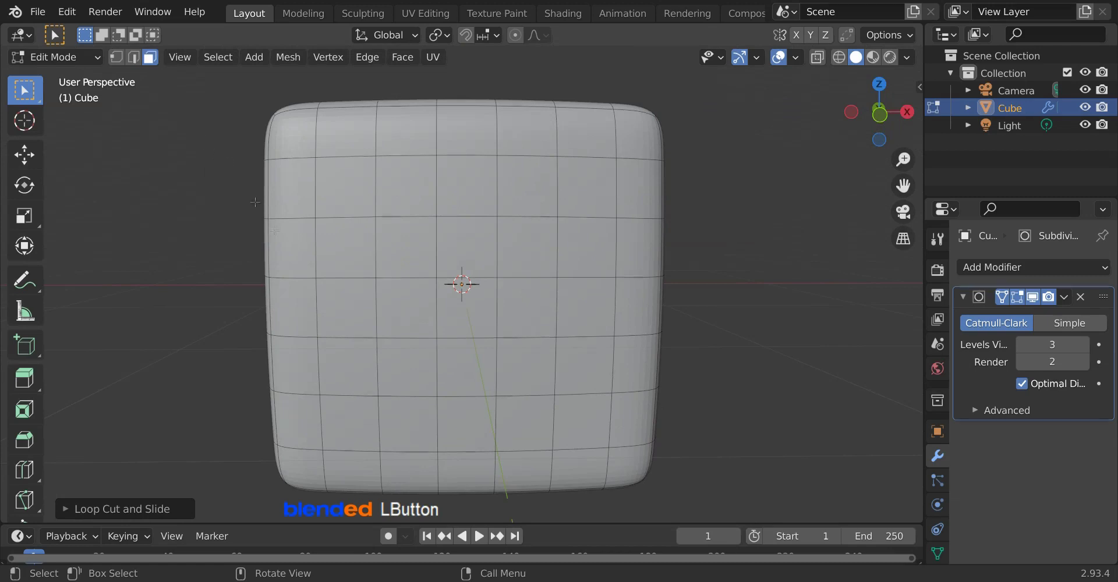
left_click(401, 320)
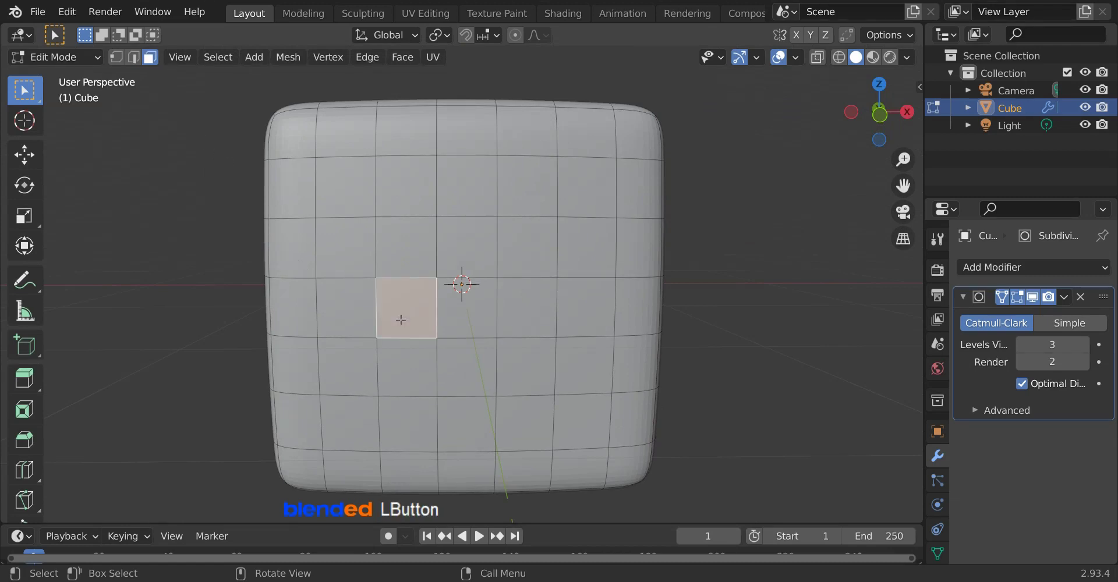
key("shift")
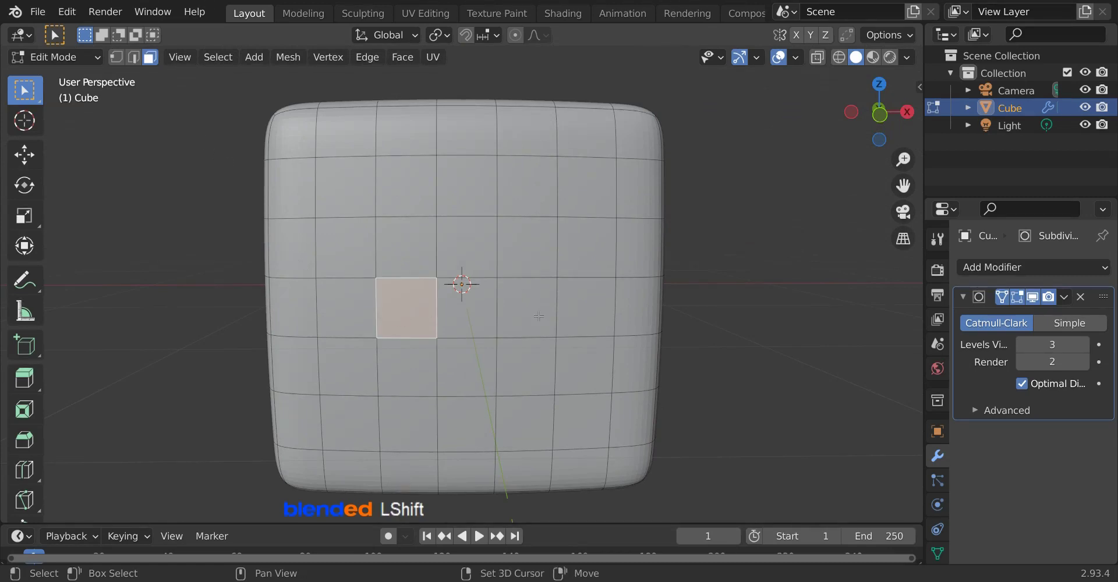
left_click(539, 316, "shift")
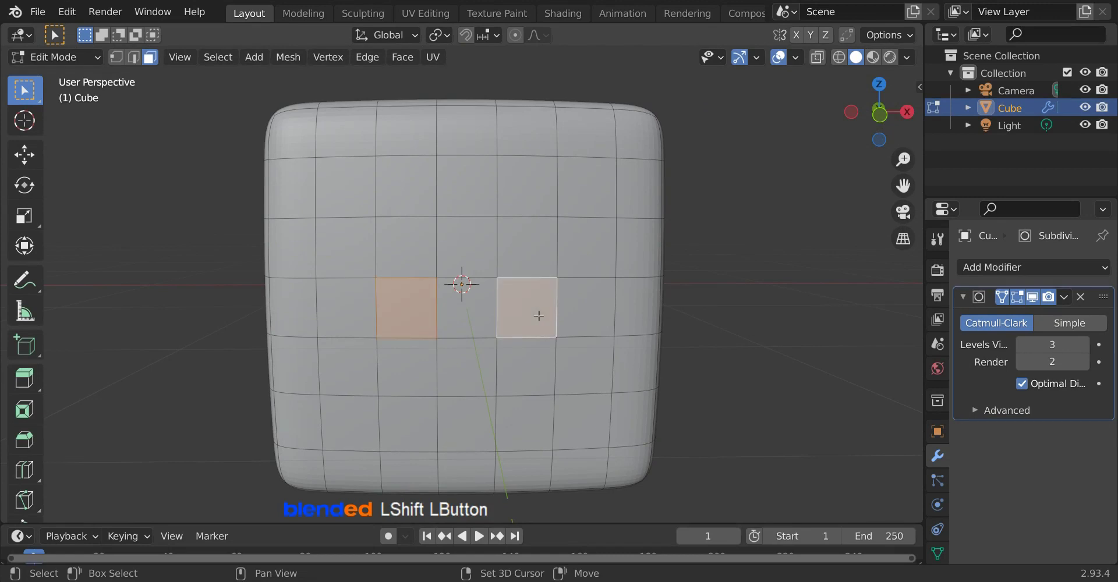
key("e")
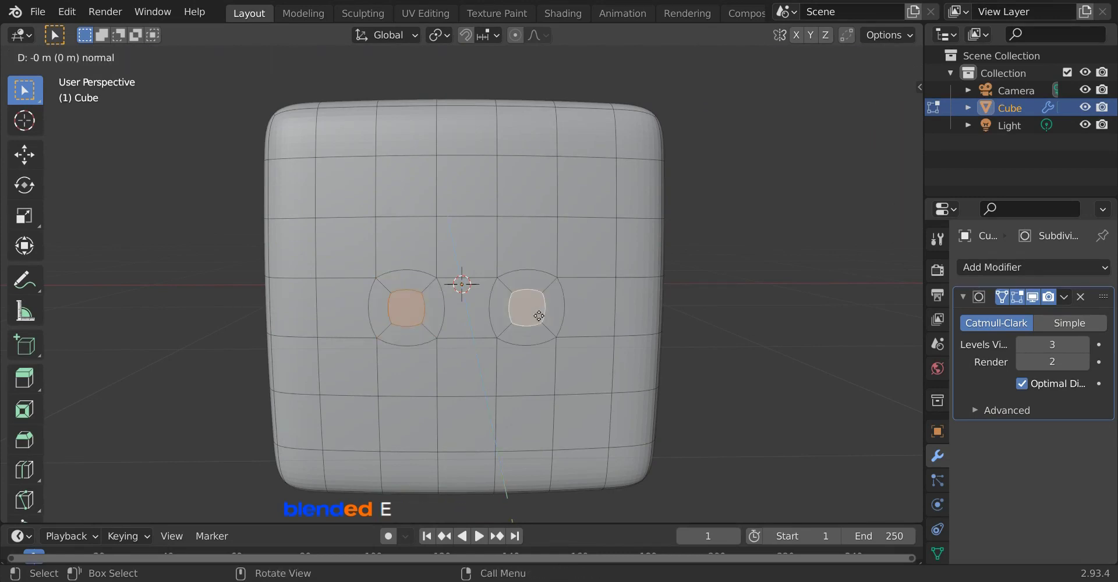
type("-(0")
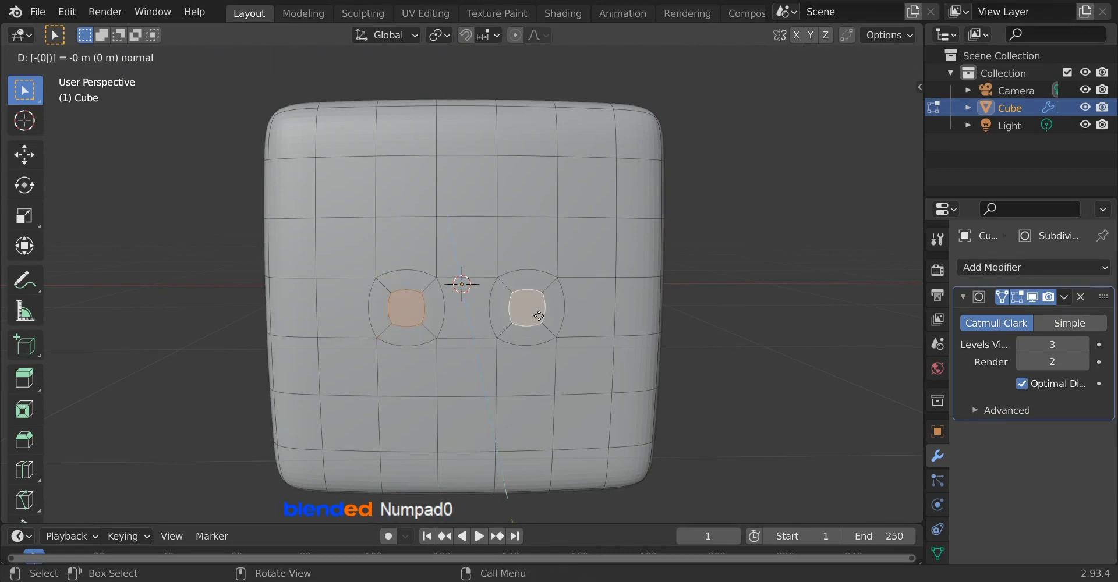
type(".05")
key("Return")
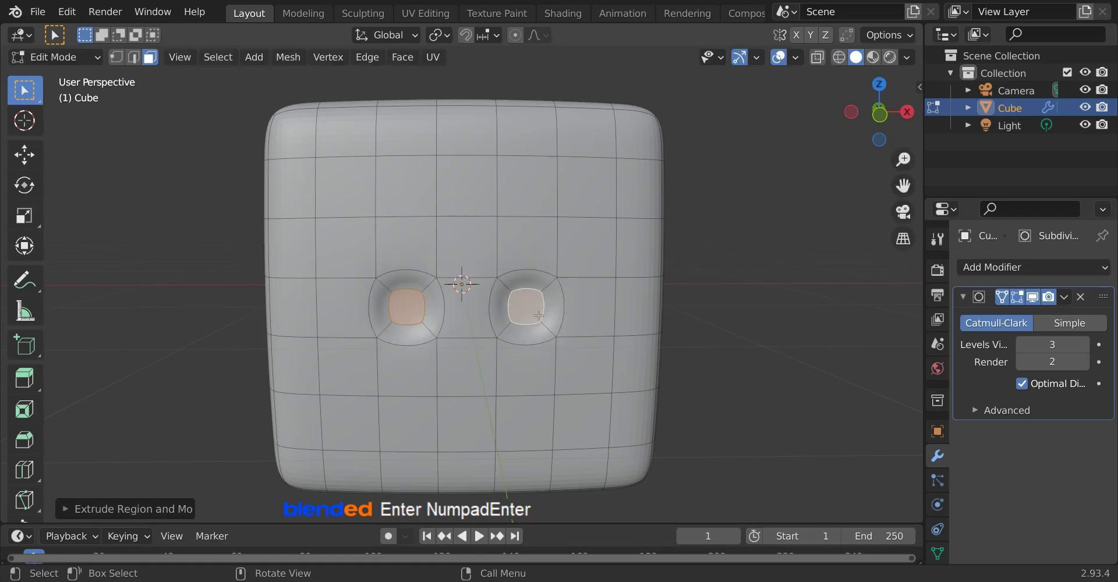
Add unslid edge loops around the right and left holes.
key("ctrl+r")
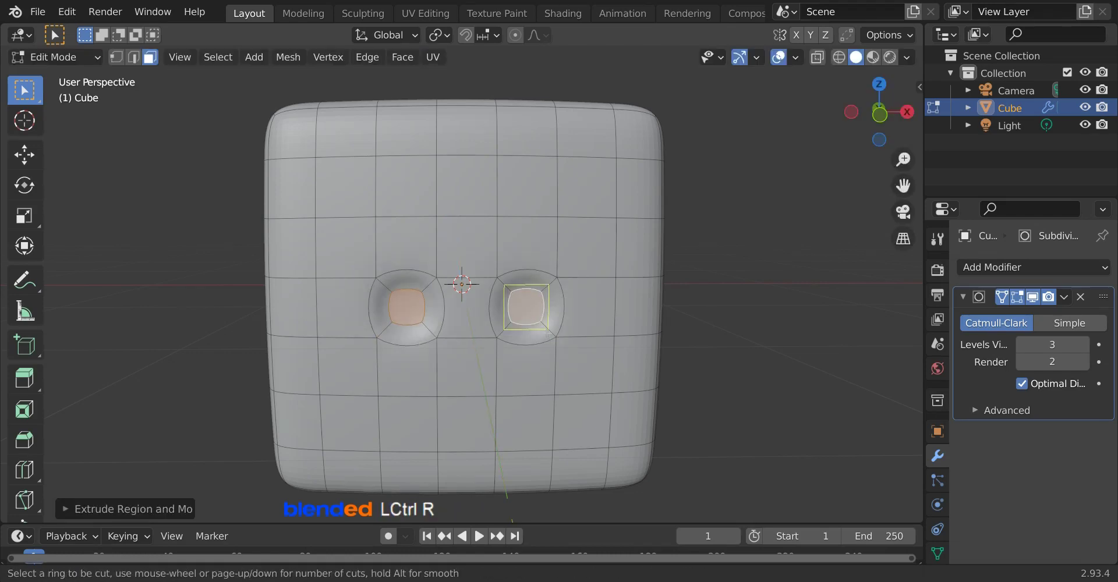
left_click(545, 329)
right_click(547, 333)
key("ctrl+r")
left_click(427, 329)
right_click(427, 329)
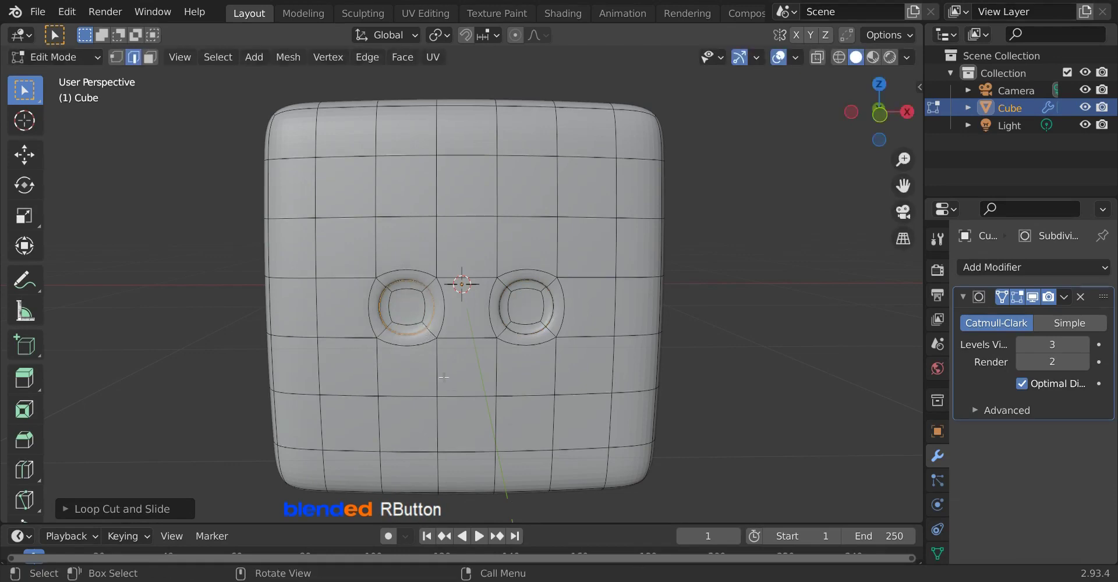
middle_click_drag(470, 433, 475, 238)
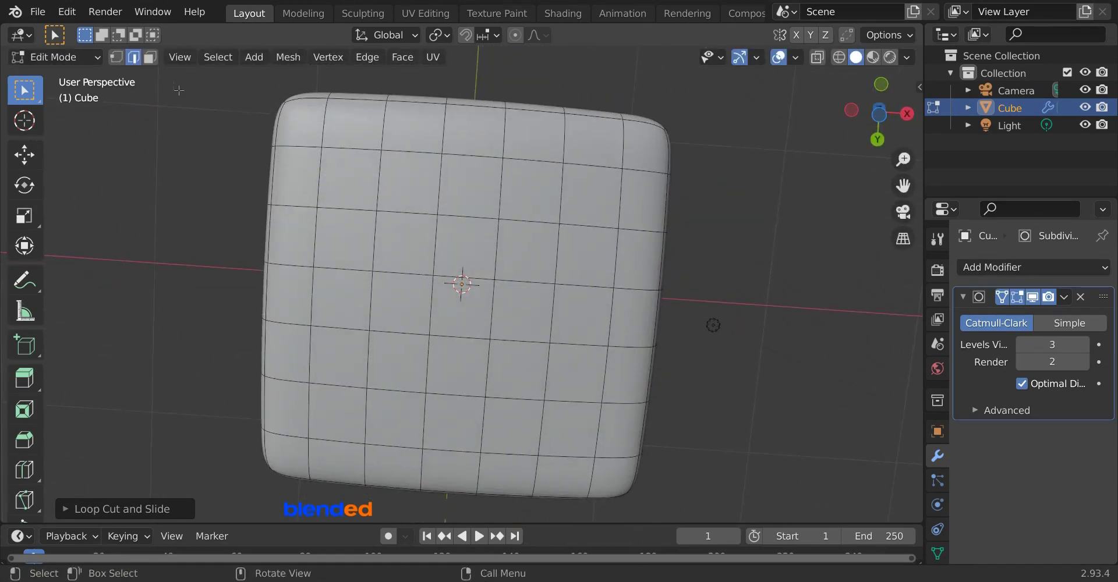
Select this side's centre face and extrude it inward as a pip.
left_click(151, 58)
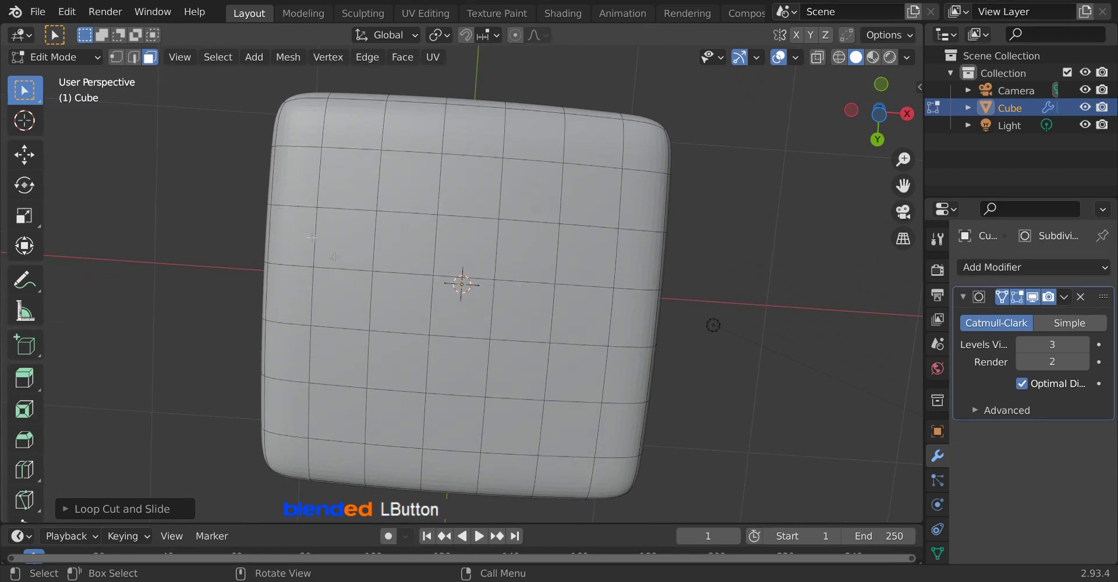
left_click(456, 313)
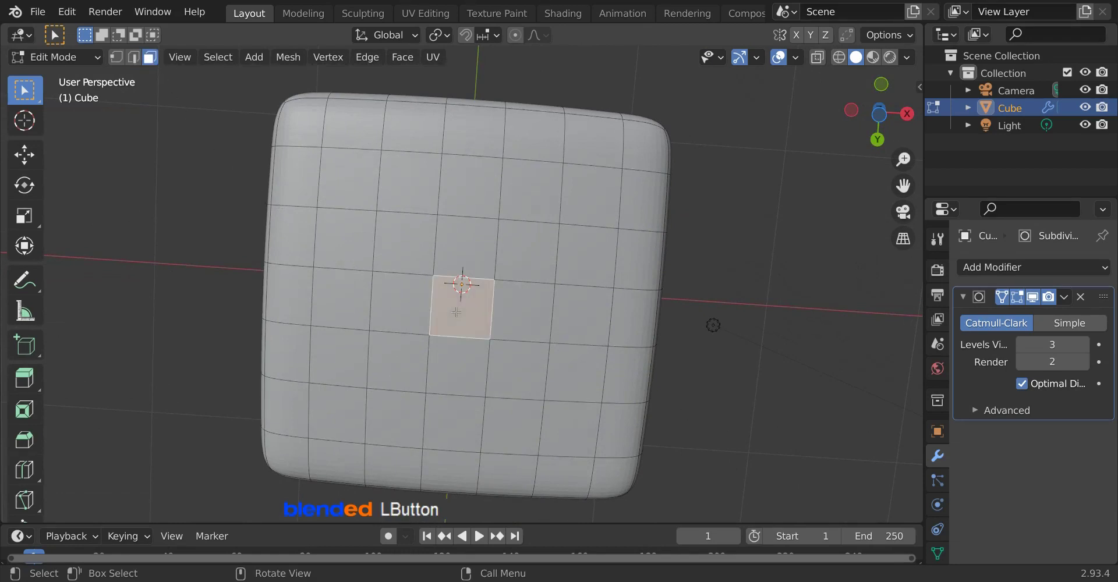
type("e")
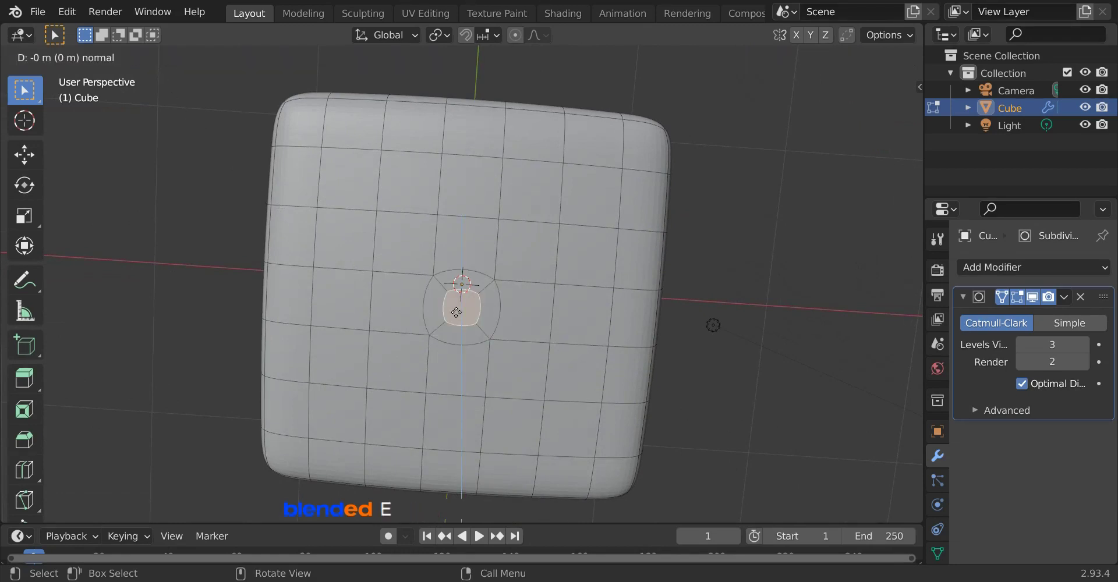
type("05")
key("KP_Enter")
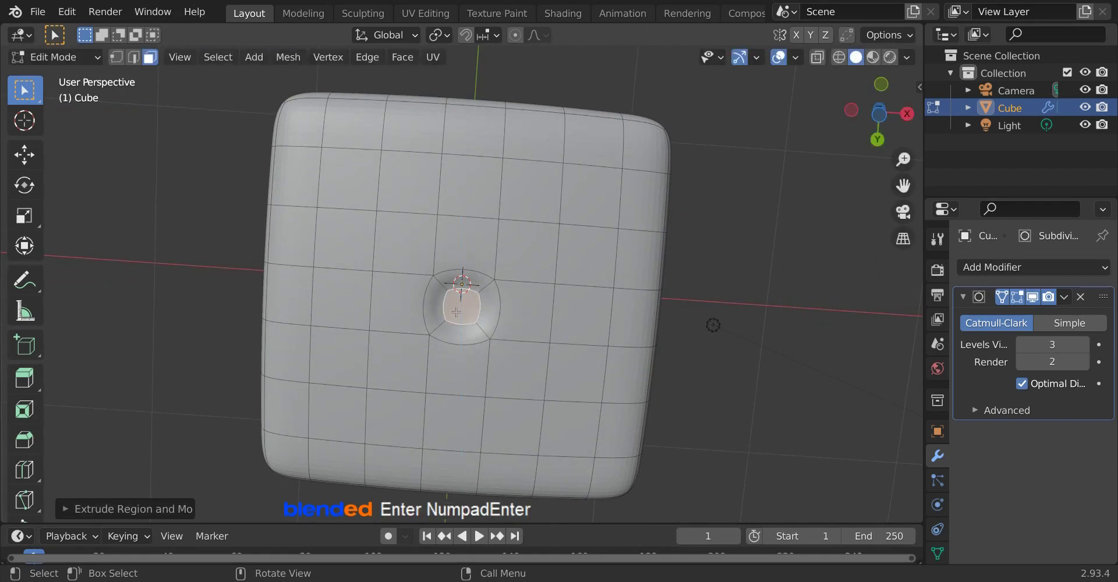
Add an unslid edge loop around the centre pip.
key("ctrl")
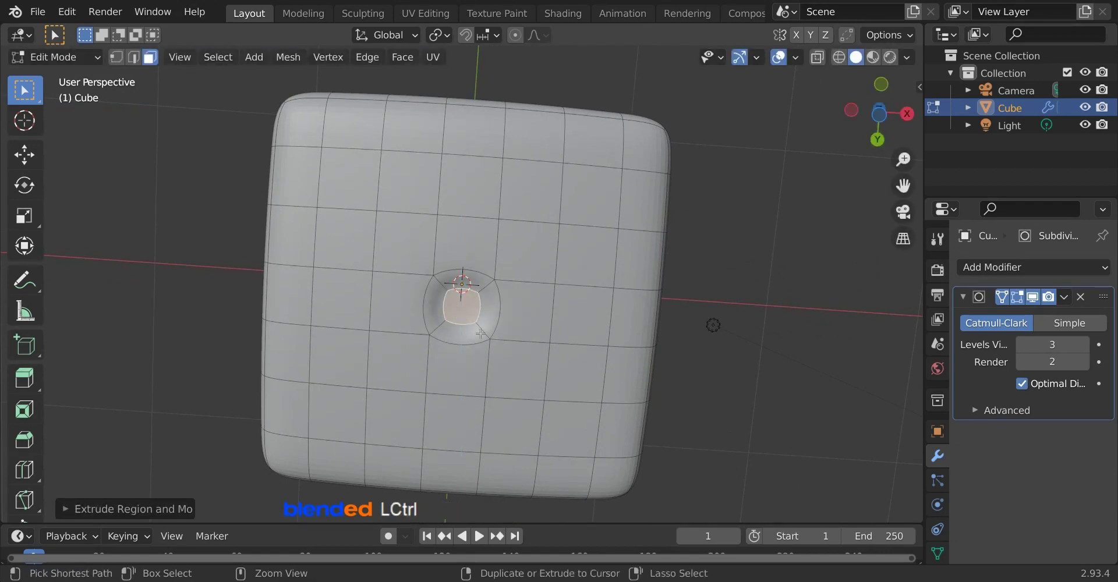
key("ctrl+r")
left_click(481, 332)
right_click(481, 333)
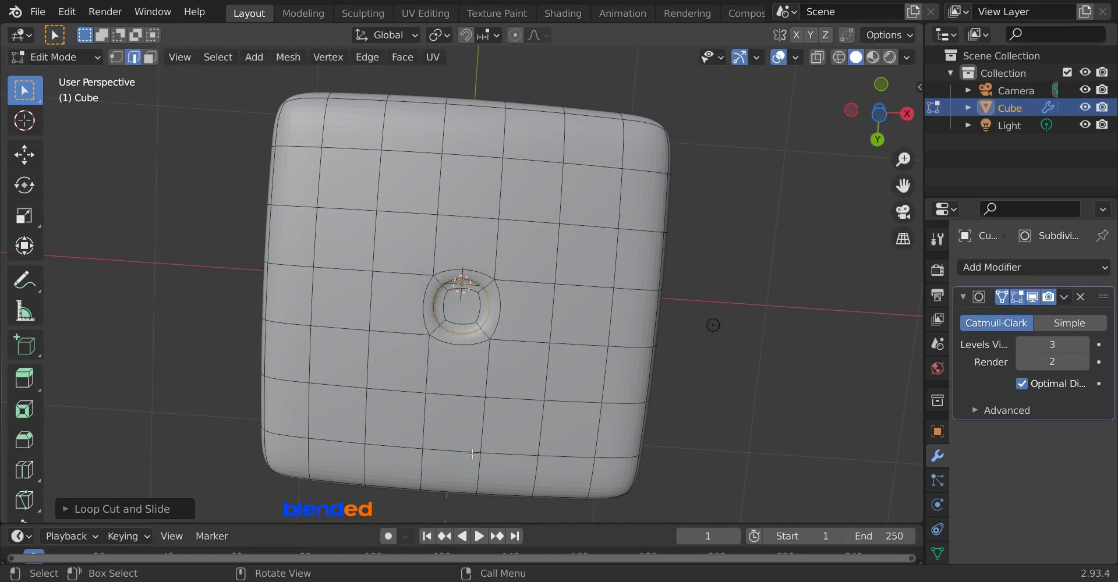
mouse_move(472, 453)
middle_mouse_down()
mouse_move(483, 277)
mouse_move(465, 243)
middle_mouse_up()
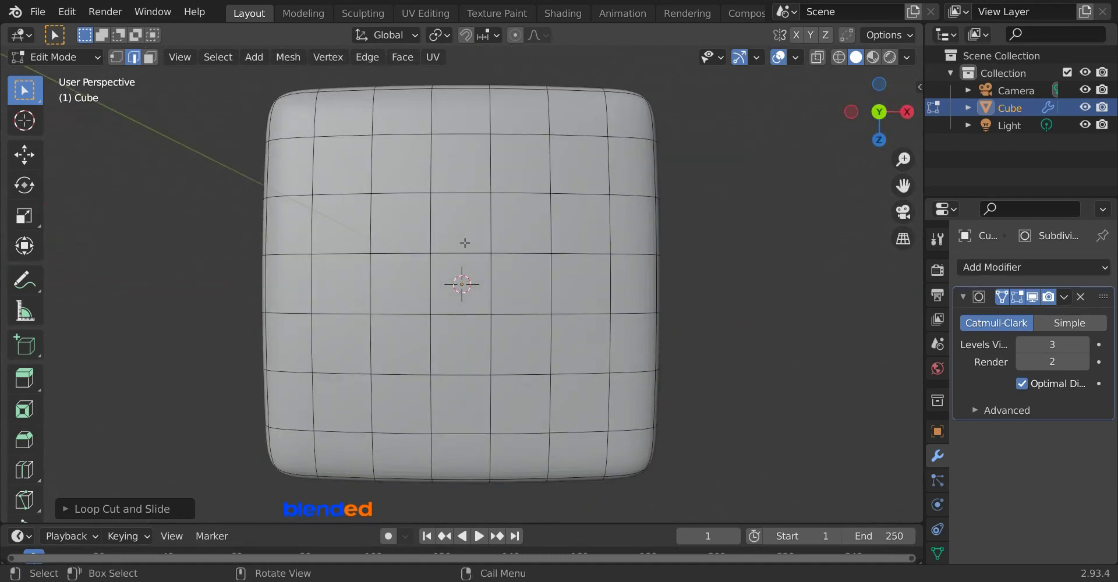
Select the four corner faces and centre face, extruding them 0.05 inward.
left_click(146, 58)
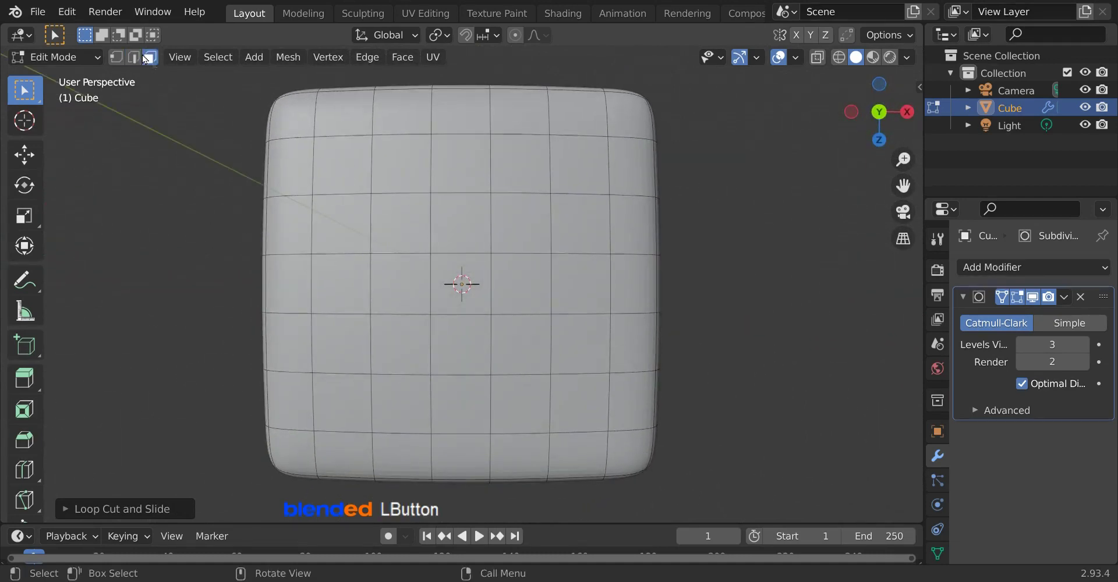
left_click(351, 173)
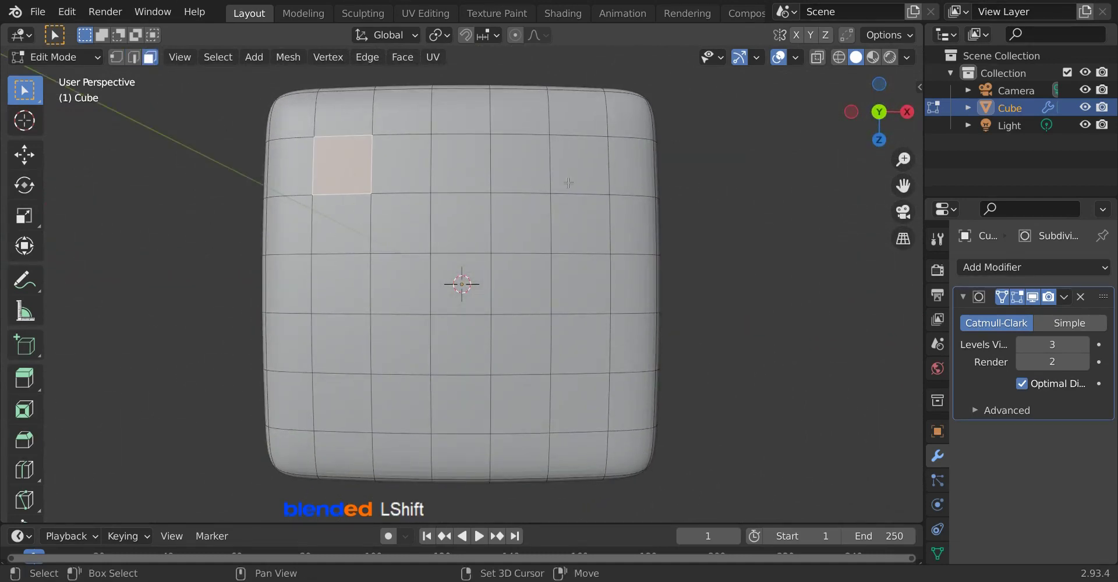
left_click(579, 166, "shift")
left_click(579, 402, "shift")
left_click(350, 408, "shift")
left_click(460, 282, "shift")
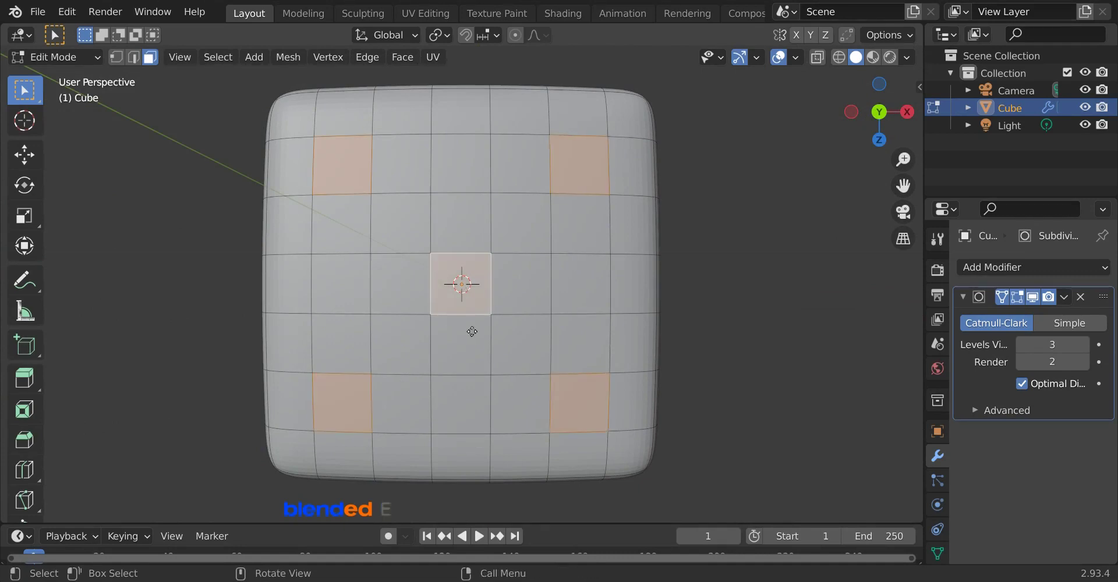
key("e")
type("-(")
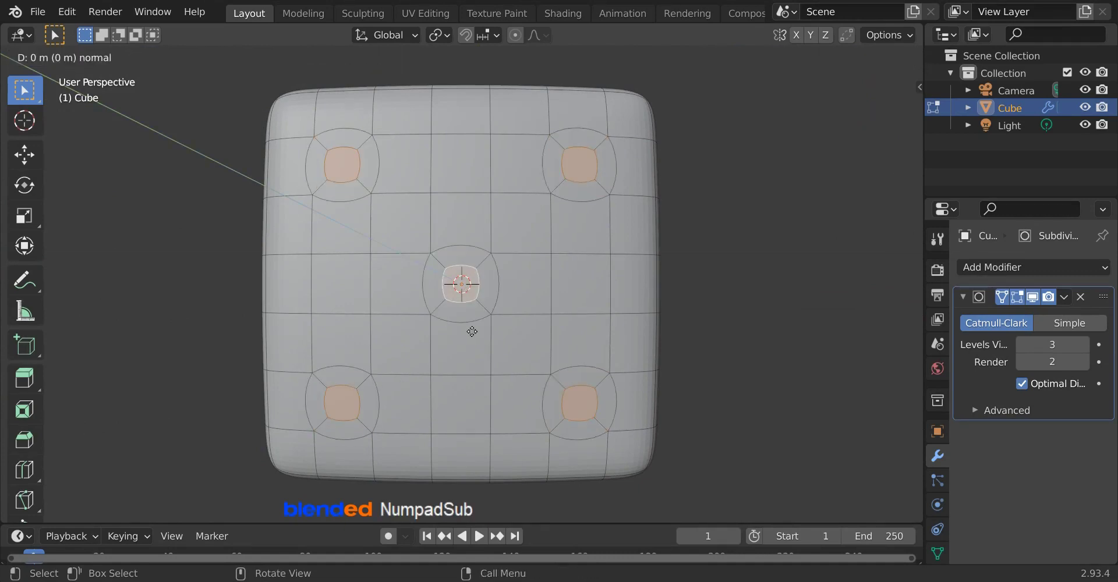
type("0.05")
key("Return")
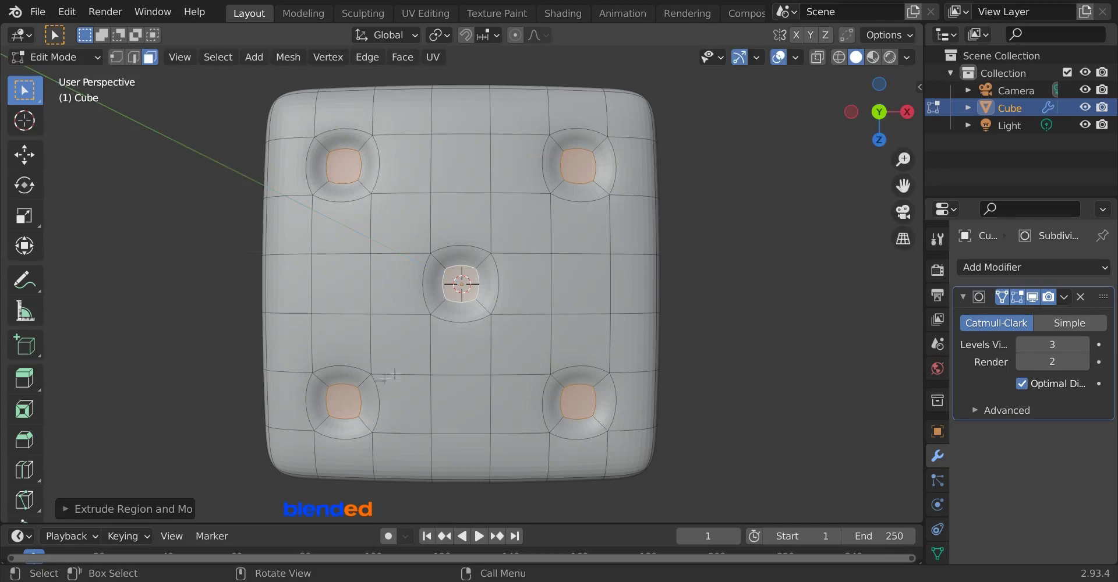
Add edge loops around the corner and centre pip holes.
key("ctrl+r")
left_click(427, 165)
key("ctrl+r")
left_click(460, 303)
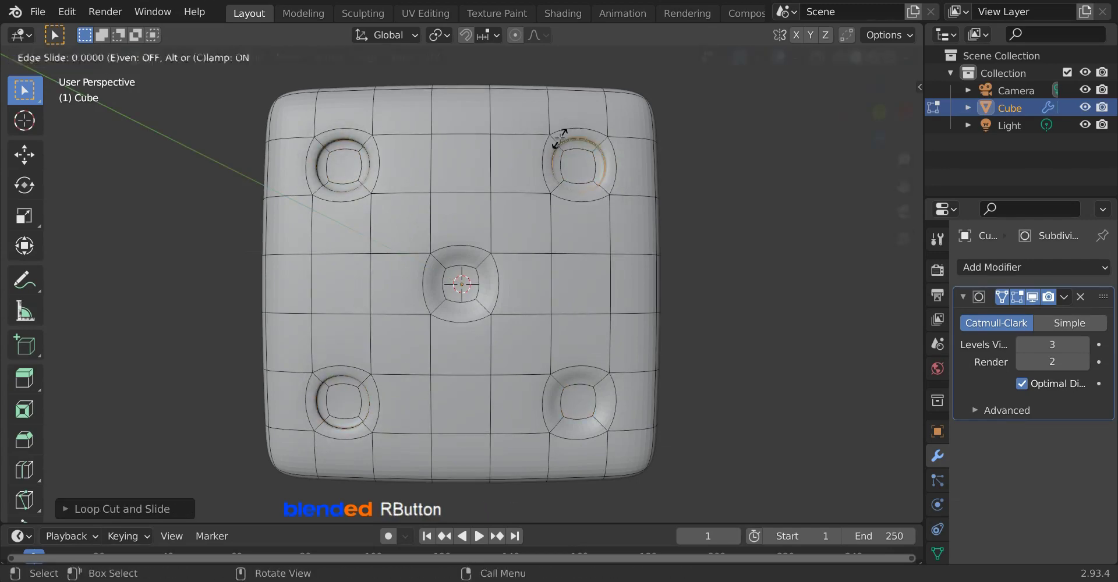
right_click(460, 303)
key("ctrl+r")
left_click(478, 306)
middle_click_drag(477, 307, 619, 291)
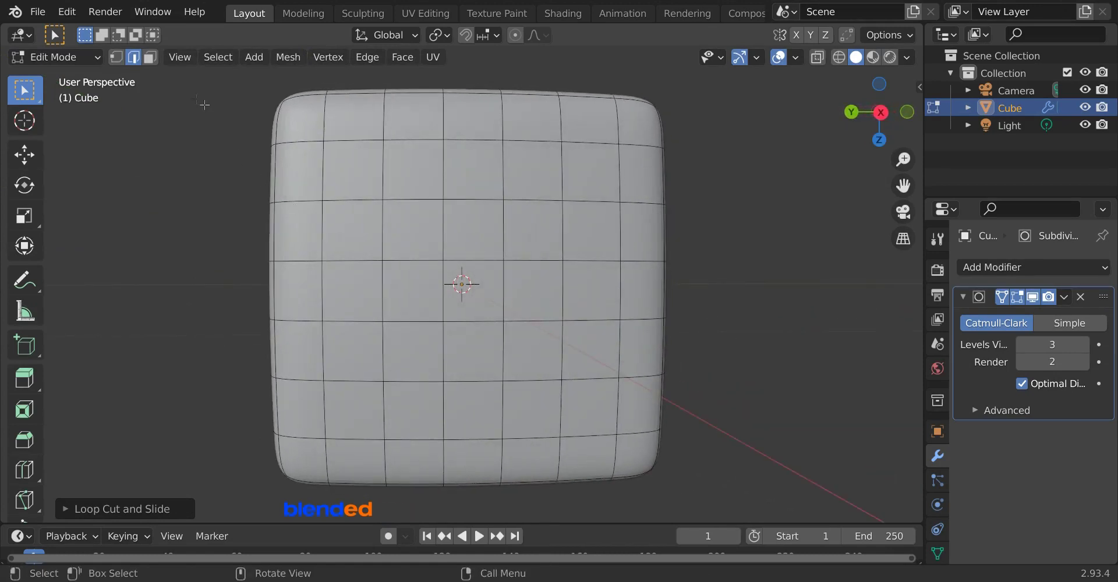
Select three diagonal faces (bottom-left, centre, upper-right) and extrude them inward.
left_click(150, 58)
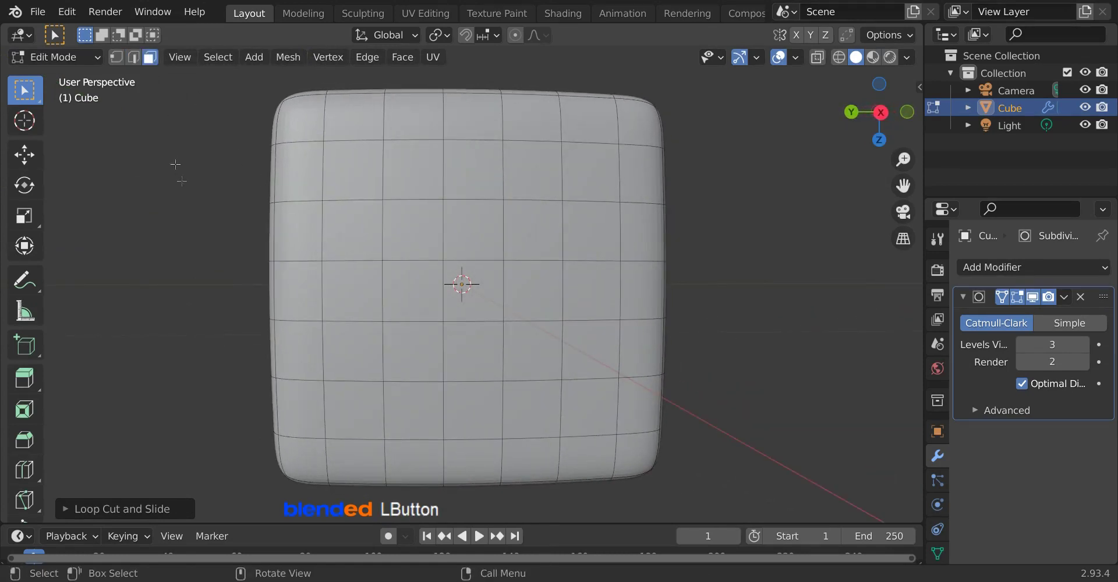
left_click(365, 409)
left_click(477, 301, "shift")
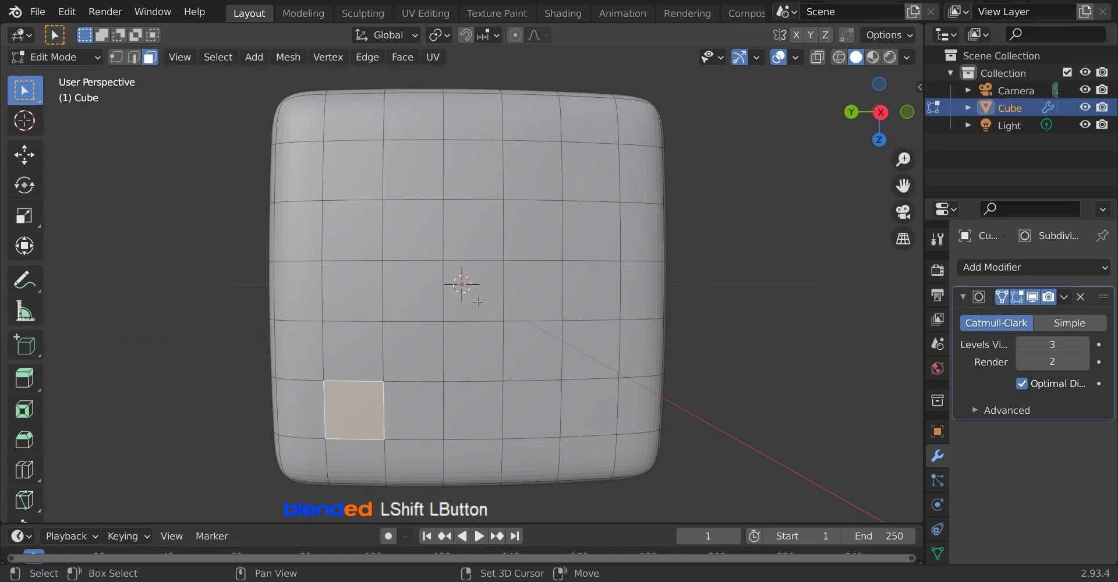
left_click(591, 172, "shift")
key("e")
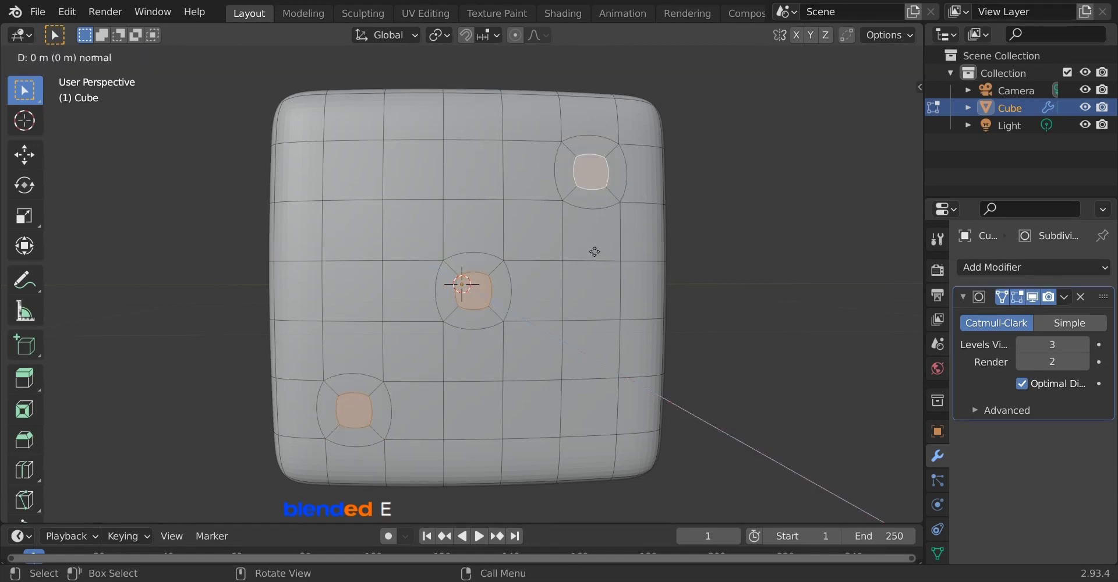
key("KP_Subtract")
key("KP_0")
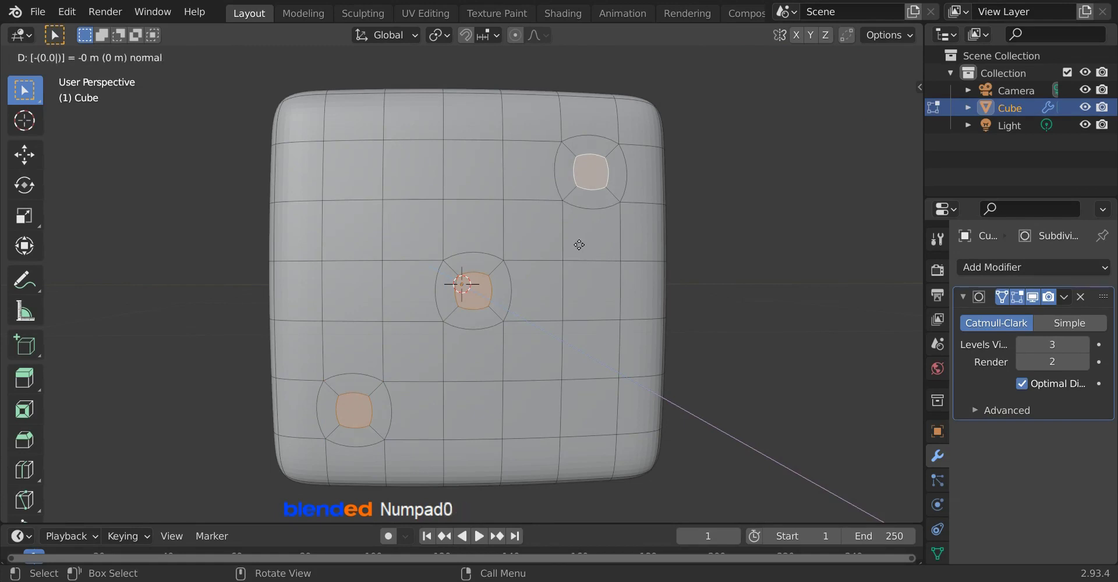
key("KP_Enter")
Add edge loops around the top-right, middle and bottom-left holes.
key("ctrl+r")
left_click(617, 196)
key("ctrl+r")
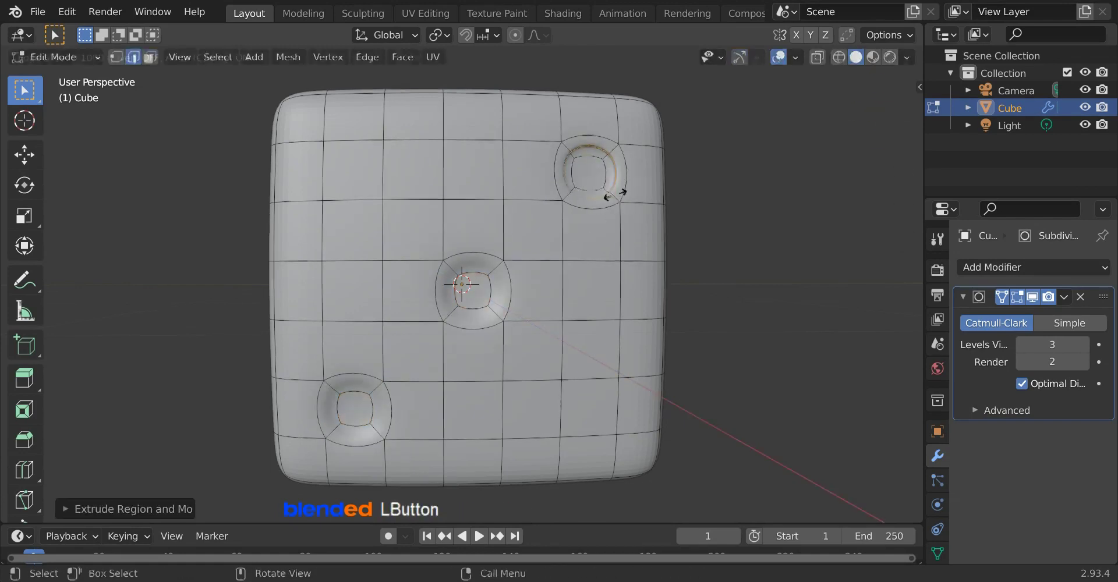
left_click(492, 269)
key("ctrl+r")
right_click(335, 408)
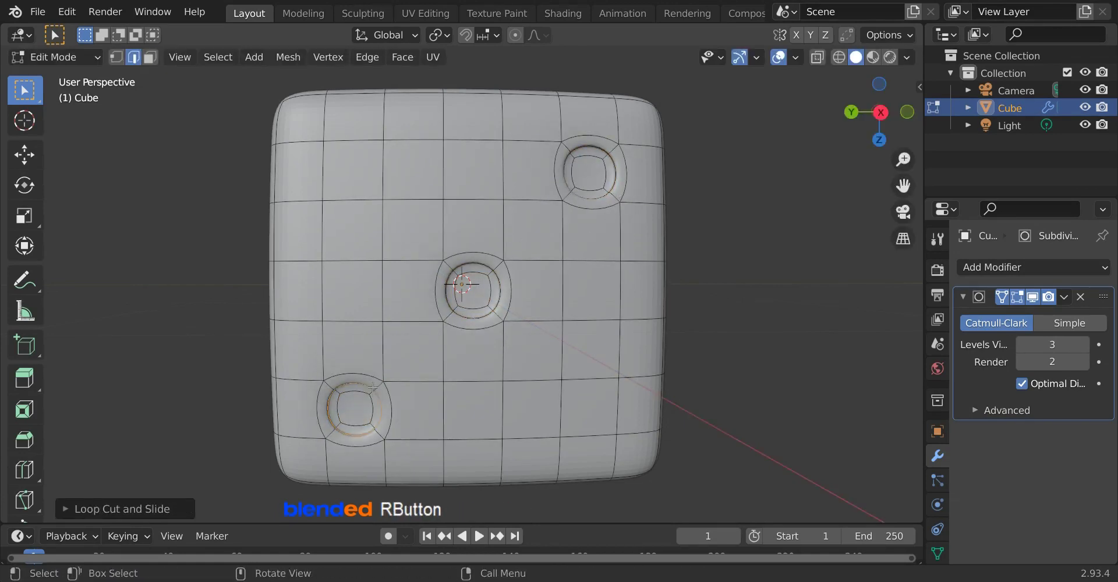
middle_click(252, 281)
middle_click_drag(252, 281, 641, 278)
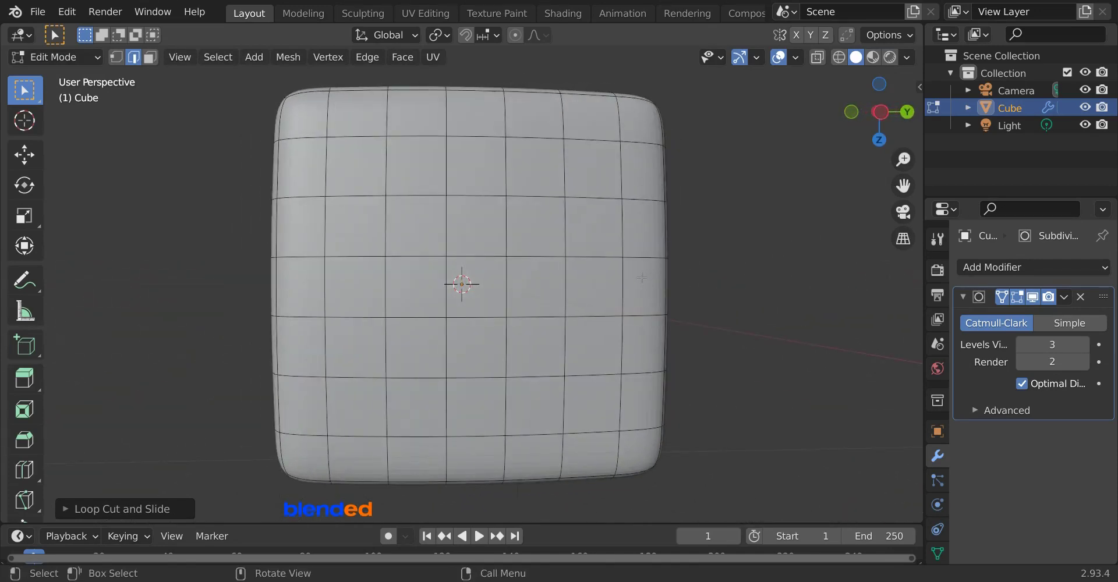
Select four faces in a square and extrude them inward as pips.
left_click(150, 57)
left_click(407, 226)
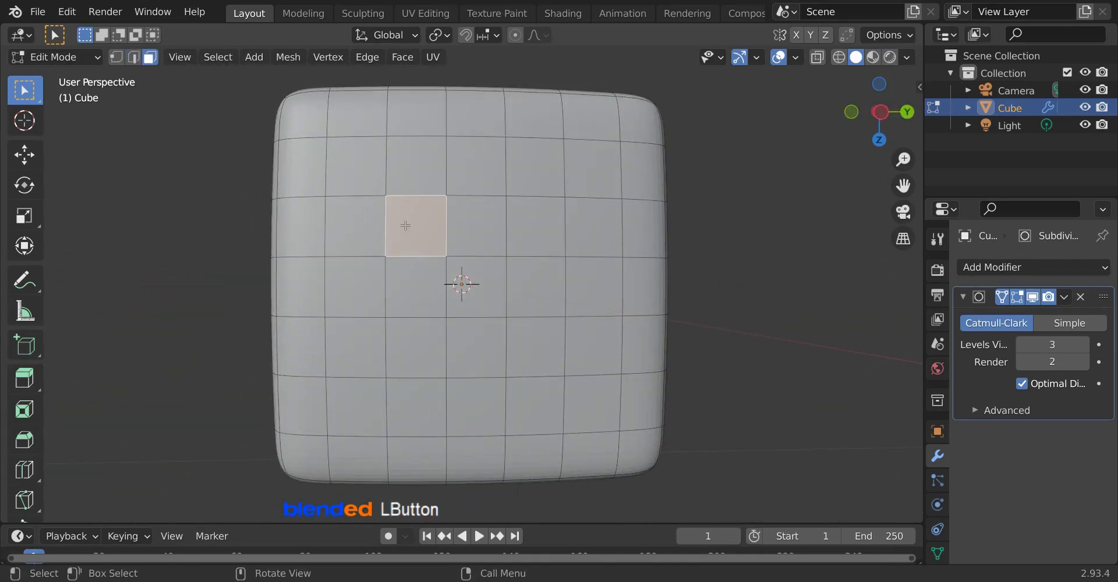
left_click(539, 230, "shift")
left_click(535, 348, "shift")
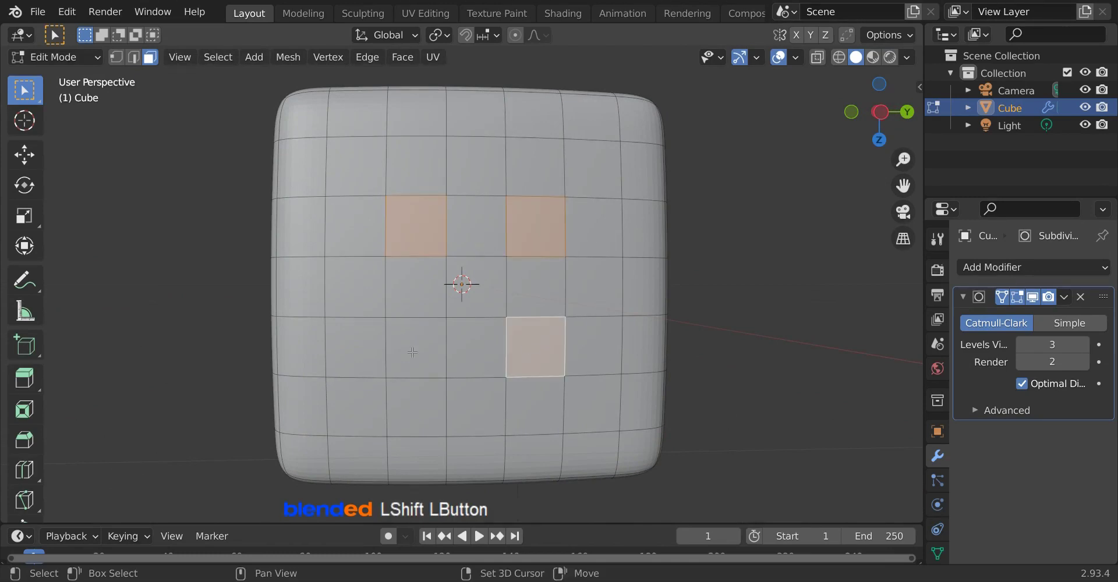
left_click(431, 352, "shift")
key("e")
key("KP_Subtract")
key("KP_0")
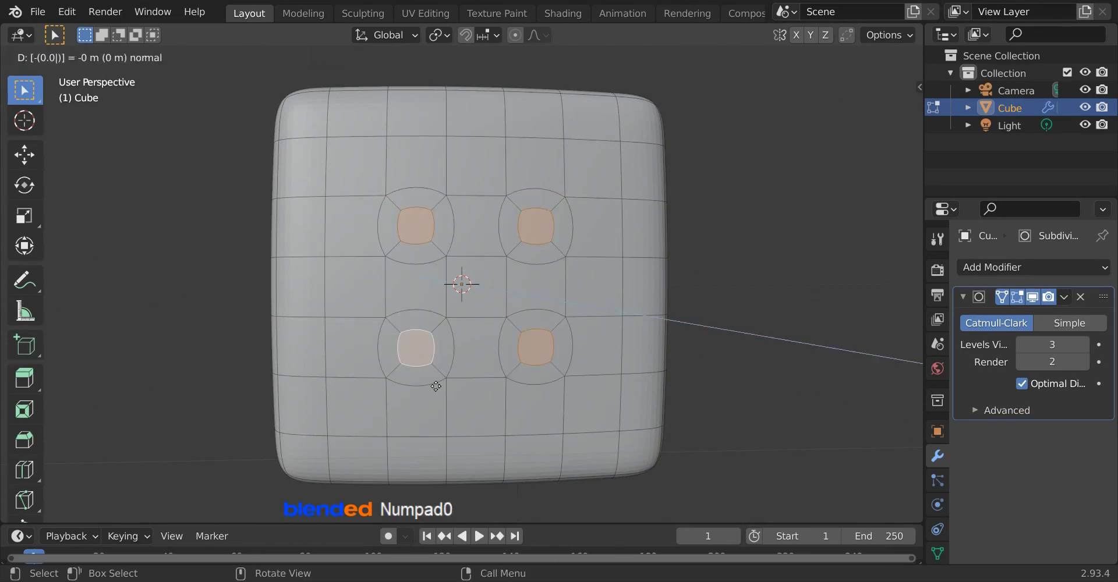
key("KP_Enter")
Add unslid edge loops around all four corner holes.
key("ctrl+r")
left_click(423, 292)
right_click(423, 292)
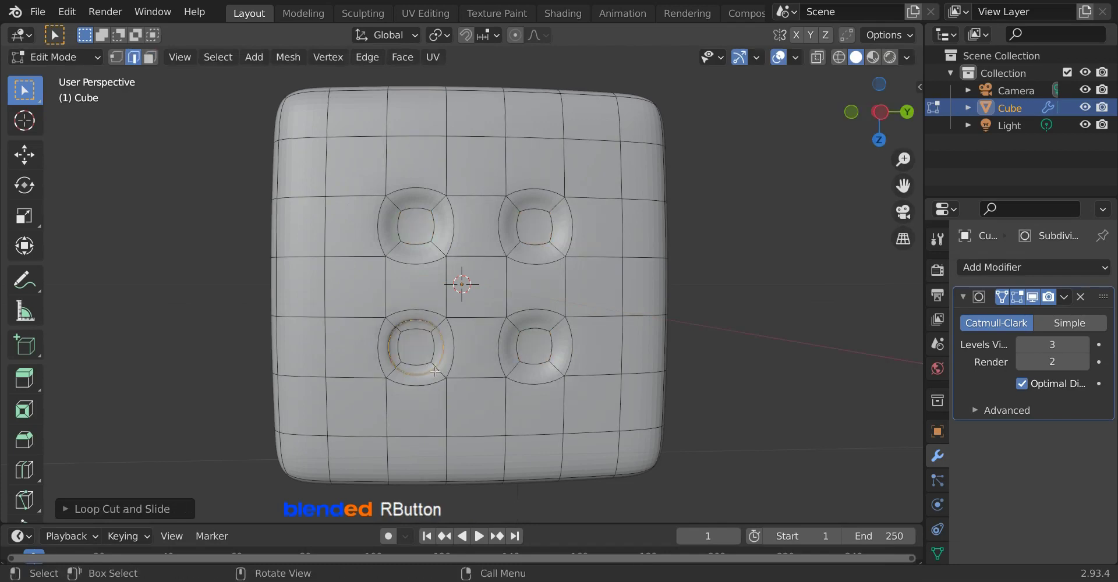
key("ctrl+r")
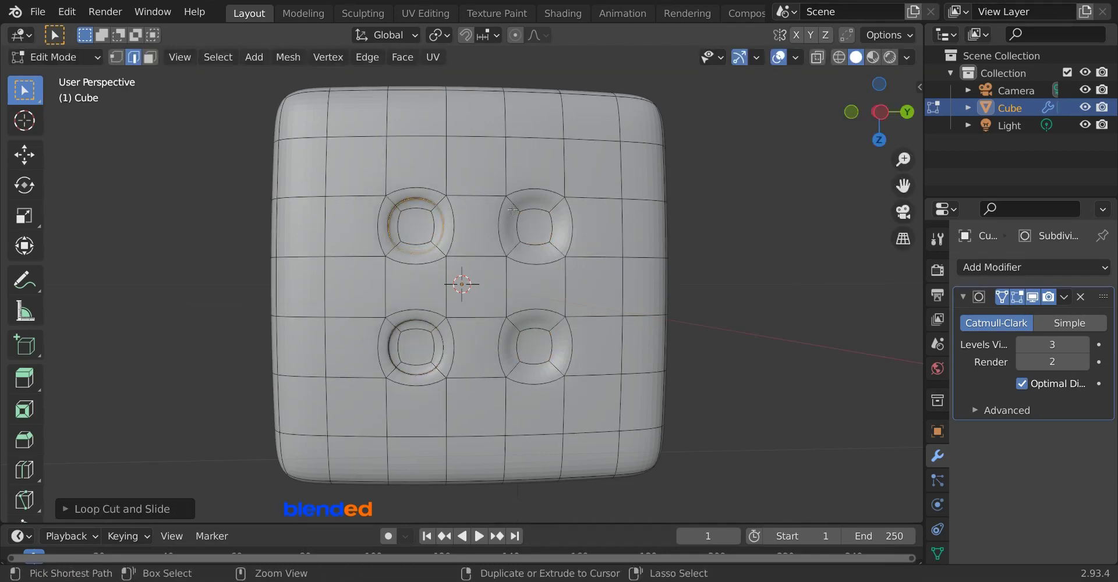
left_click(435, 250)
left_click(533, 259)
right_click(532, 259)
key("ctrl+r")
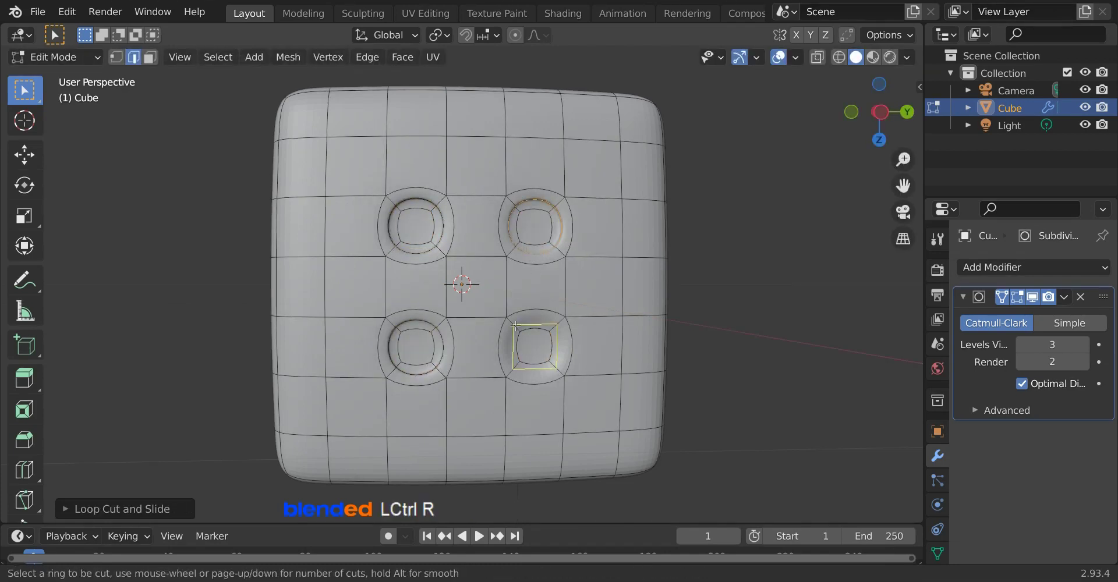
left_click(516, 324)
right_click(515, 325)
Return the pipped die to Object Mode from front view and apply Shade Smooth to it.
key("KP_1")
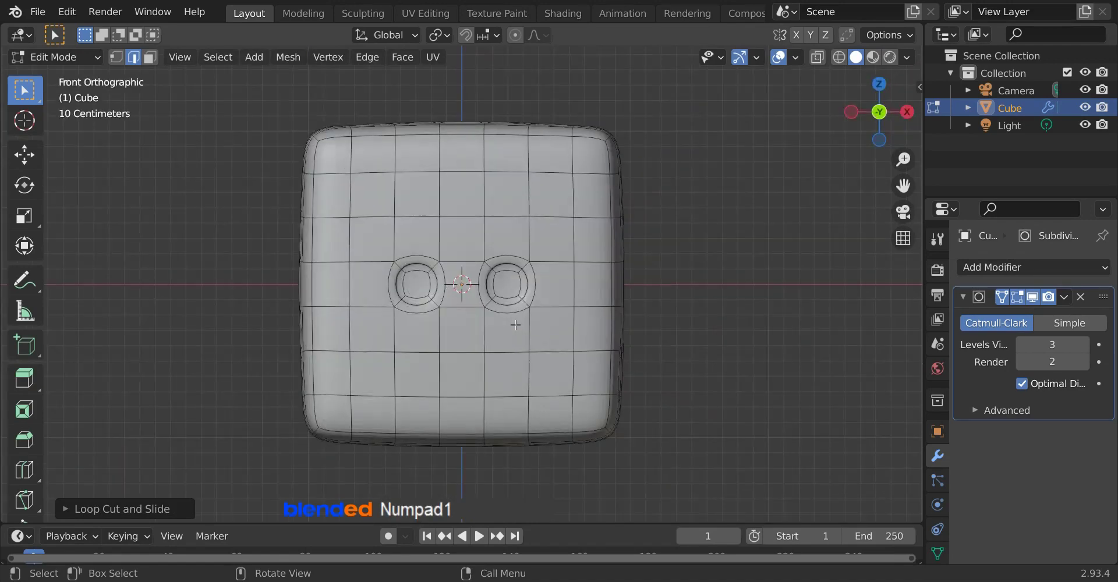
key("Tab")
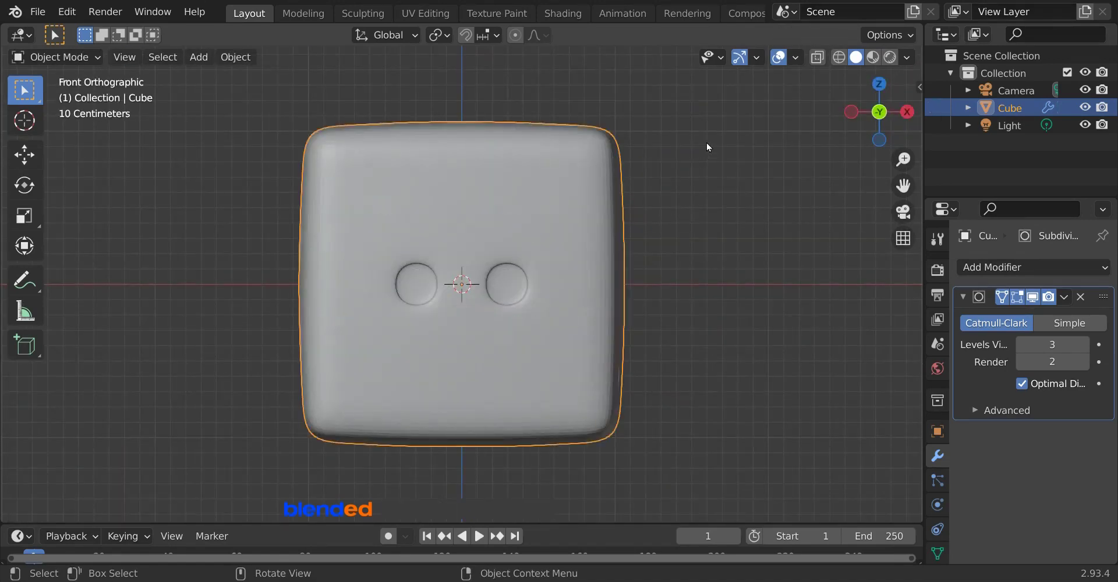
right_click(605, 180)
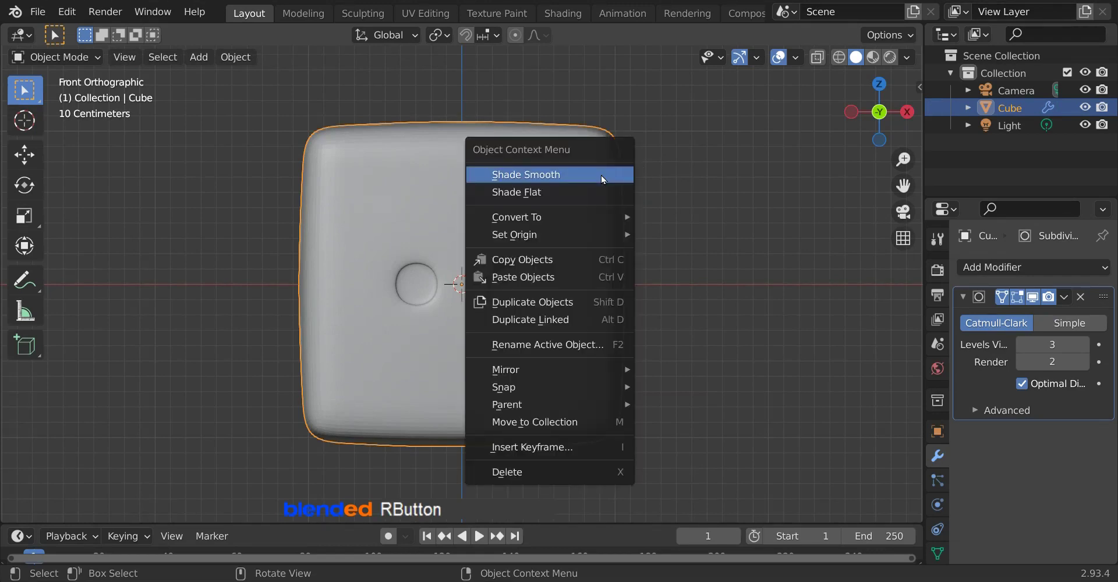
left_click(603, 180)
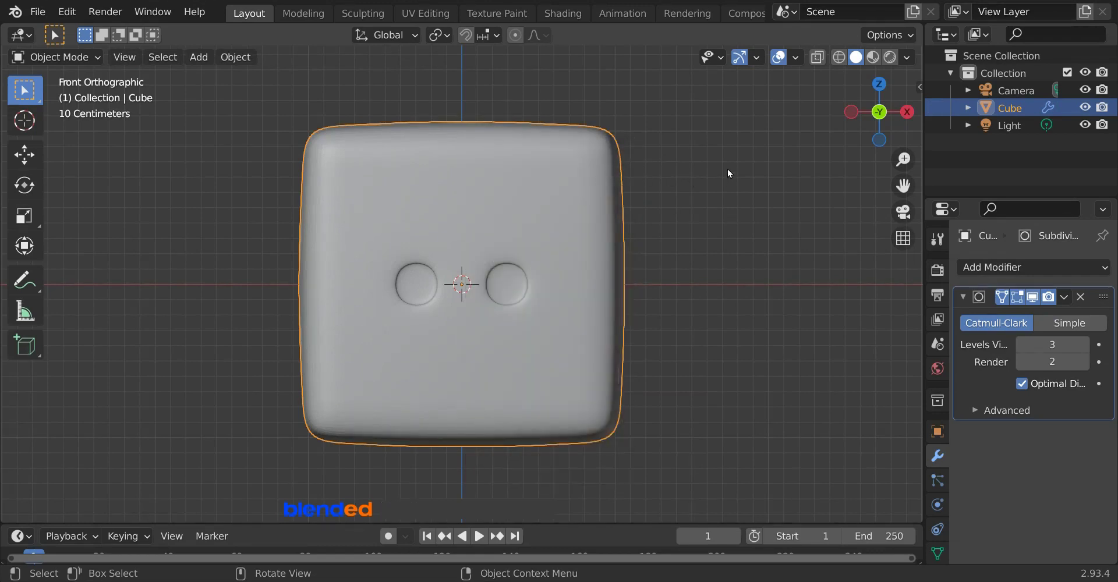
mouse_move(729, 177)
middle_mouse_down()
mouse_move(740, 155)
mouse_move(637, 219)
mouse_move(725, 223)
middle_mouse_up()
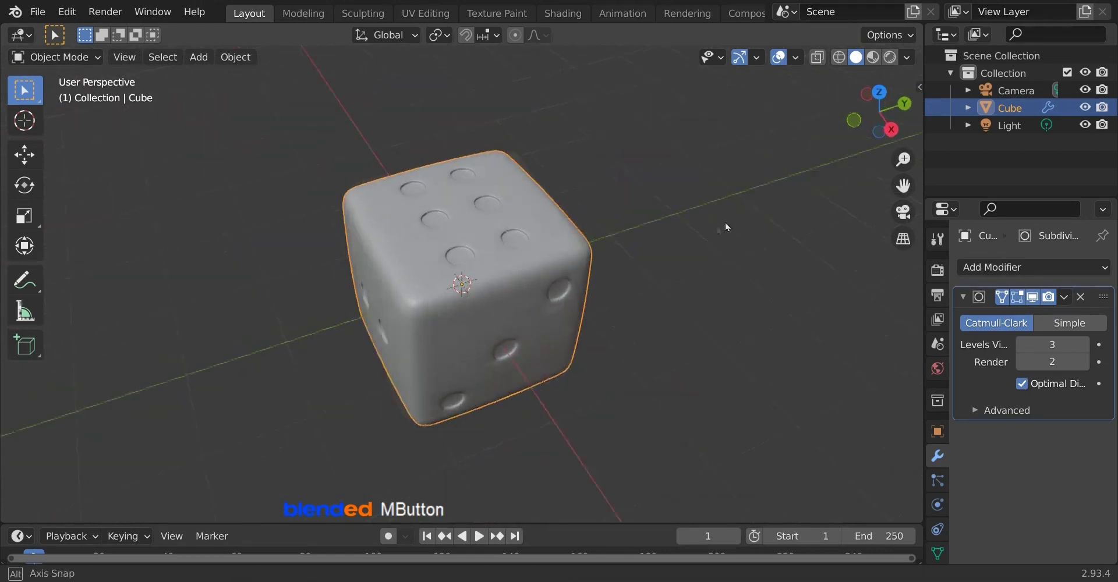